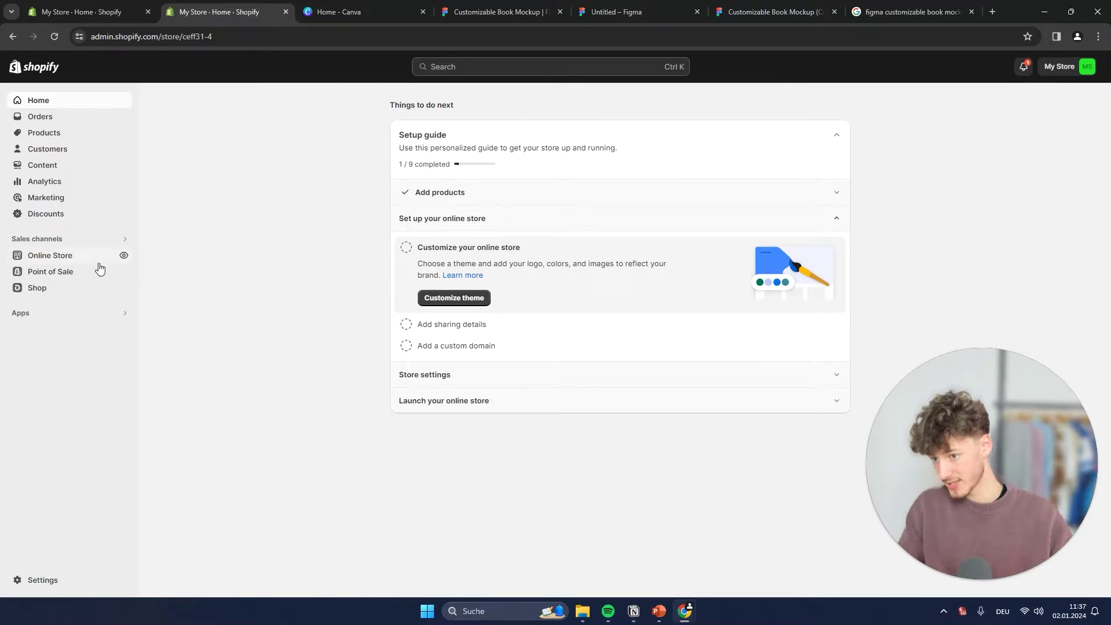
- Go to the Online Store Pages list, which holds only the Contact page
{"action": "left_click", "coordinate": [52, 257]}
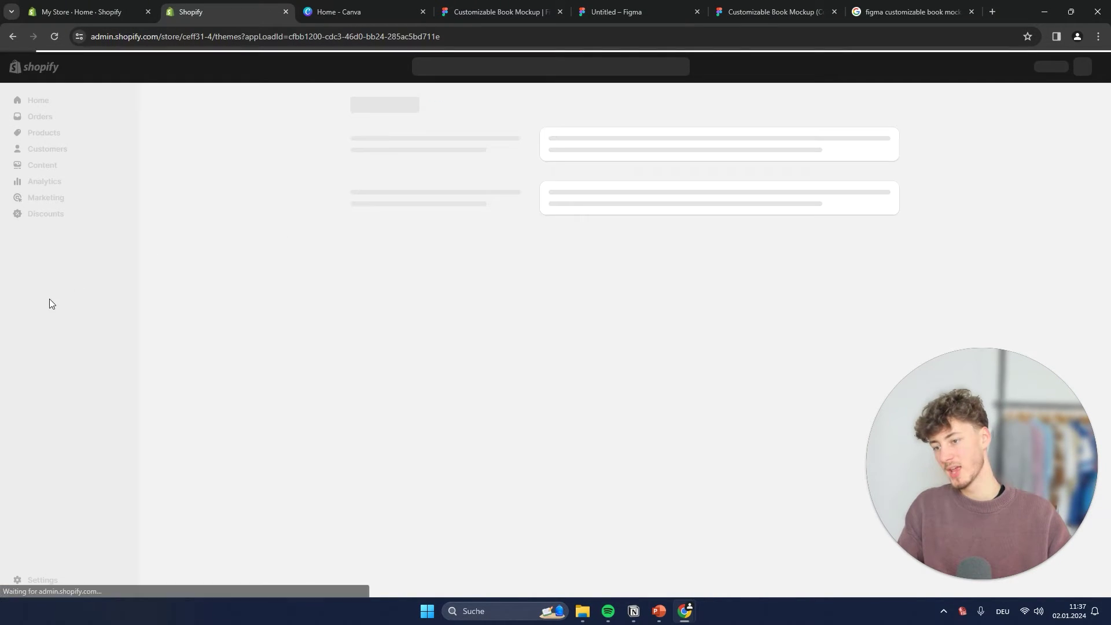
{"action": "left_click", "coordinate": [40, 306]}
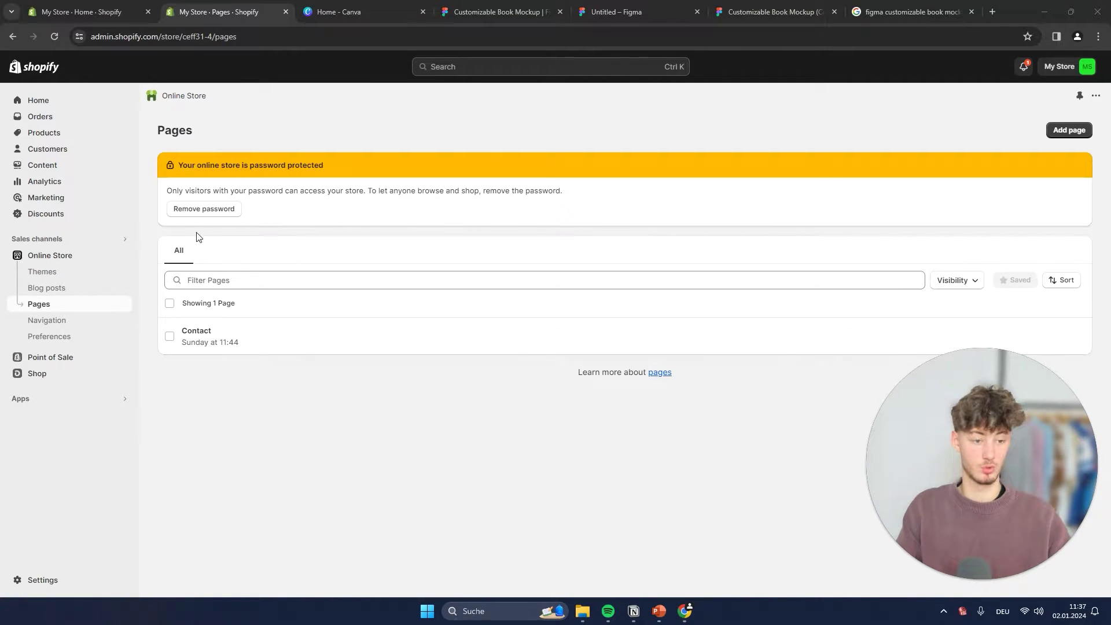
- Create a page titled About Us and generate content about organic-cotton clothing made in the USA
{"action": "left_click", "coordinate": [1068, 131]}
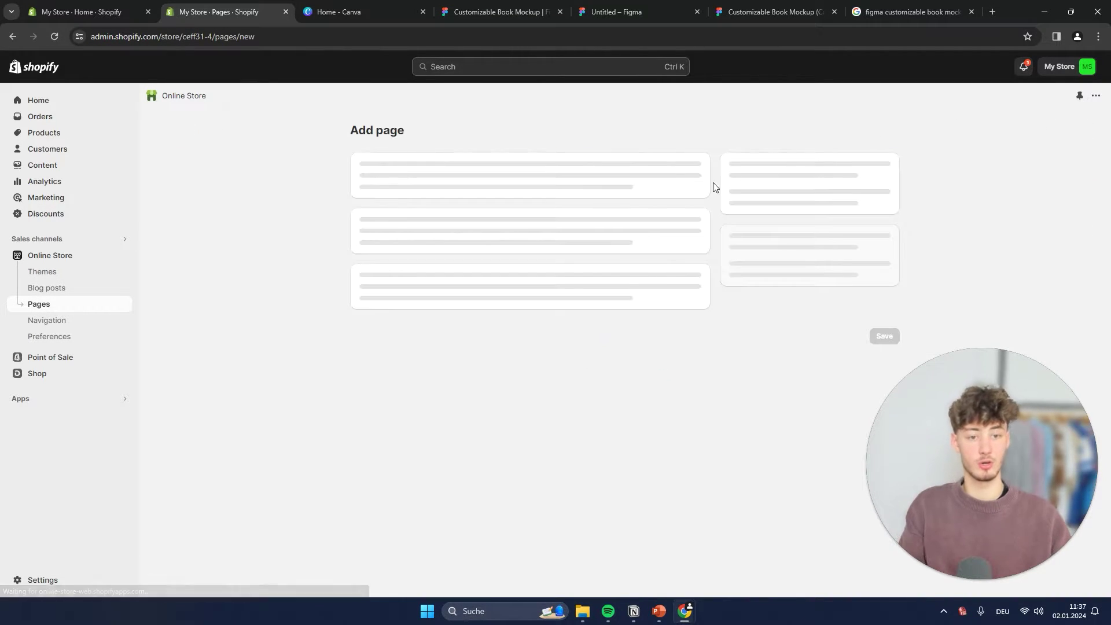
{"action": "left_click", "coordinate": [414, 183]}
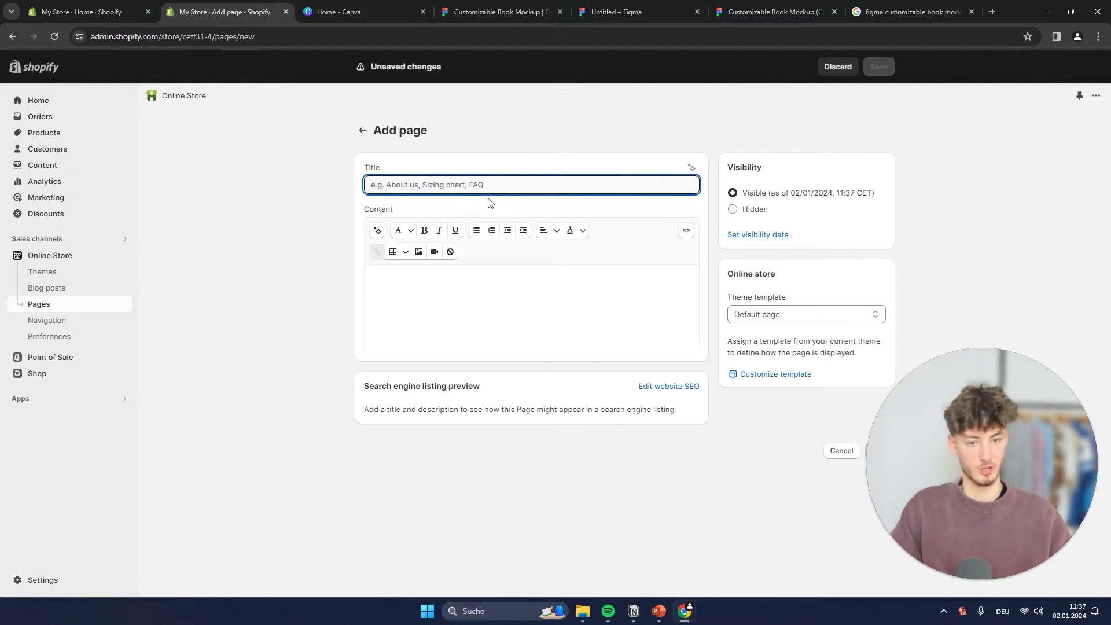
{"action": "type", "text": "About Us"}
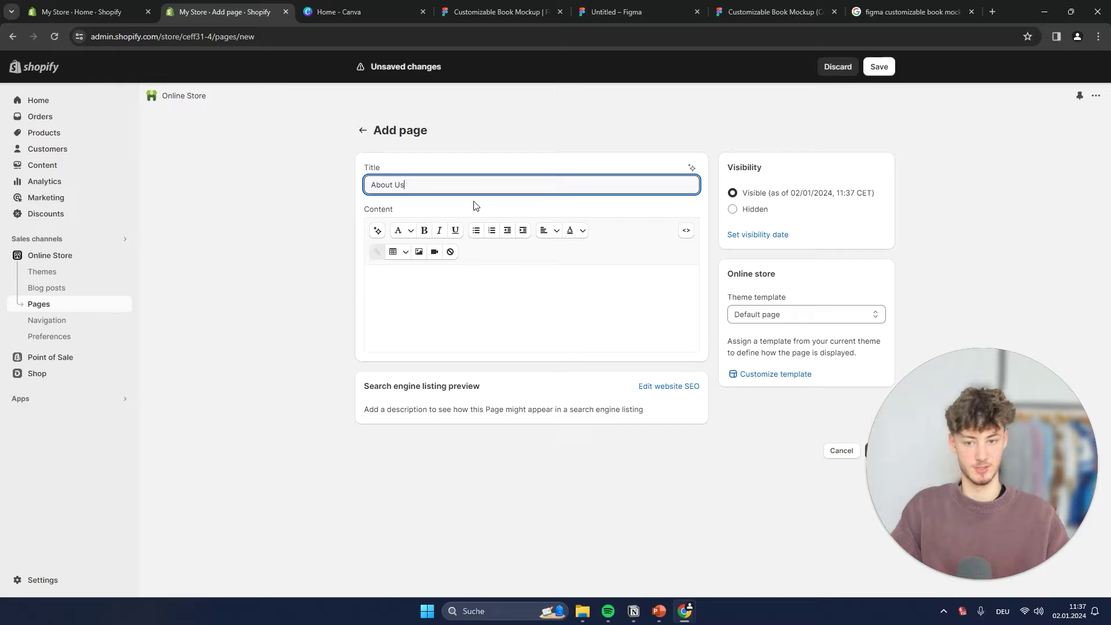
{"action": "left_click", "coordinate": [377, 230]}
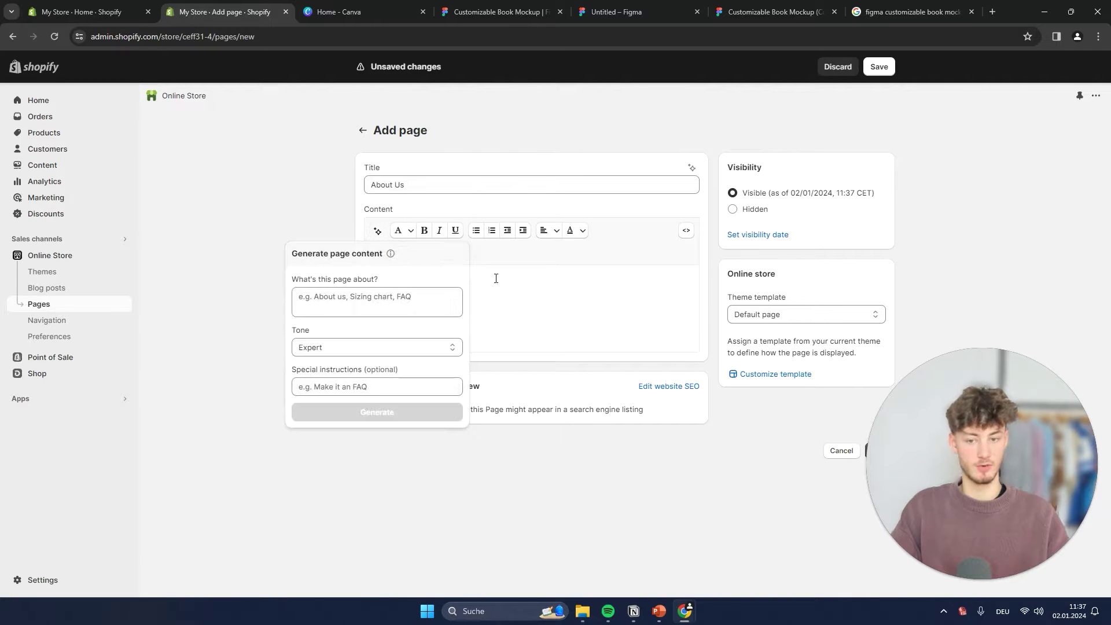
{"action": "left_click", "coordinate": [376, 230]}
{"action": "left_click", "coordinate": [369, 297]}
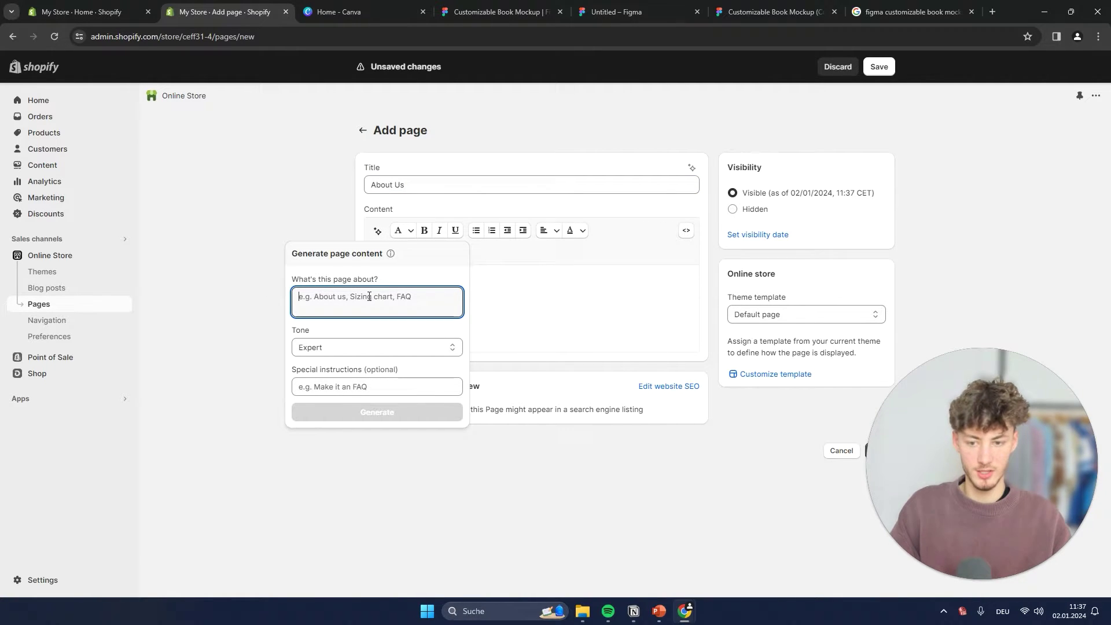
{"action": "type", "text": "About Us, Clothing, Made i"}
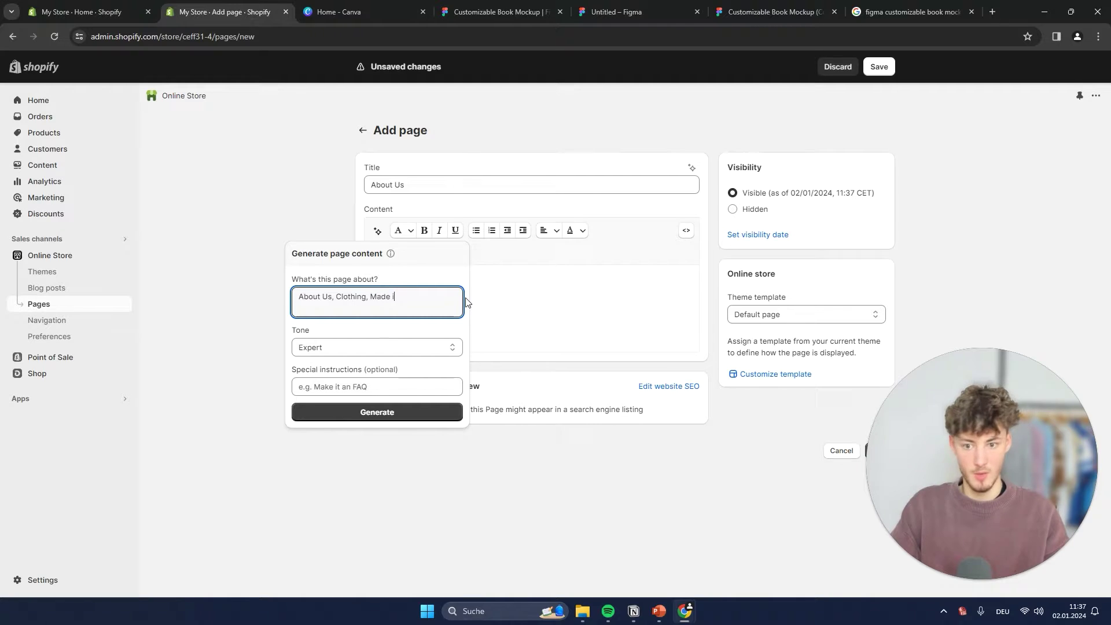
{"action": "type", "text": "n USA, 100%"}
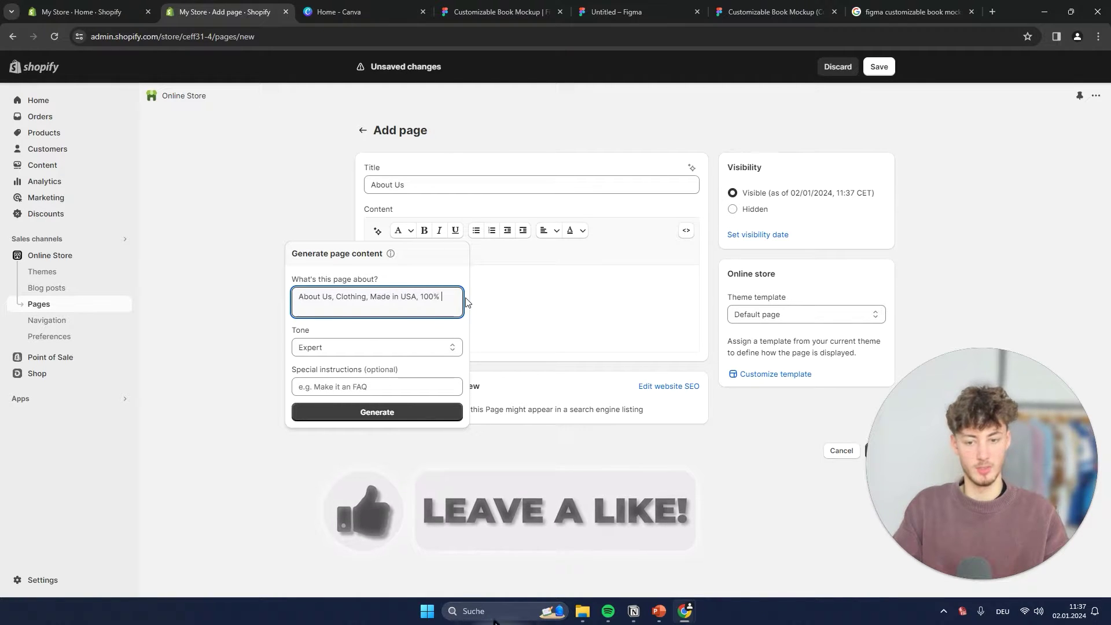
{"action": "type", "text": " organic cototn"}
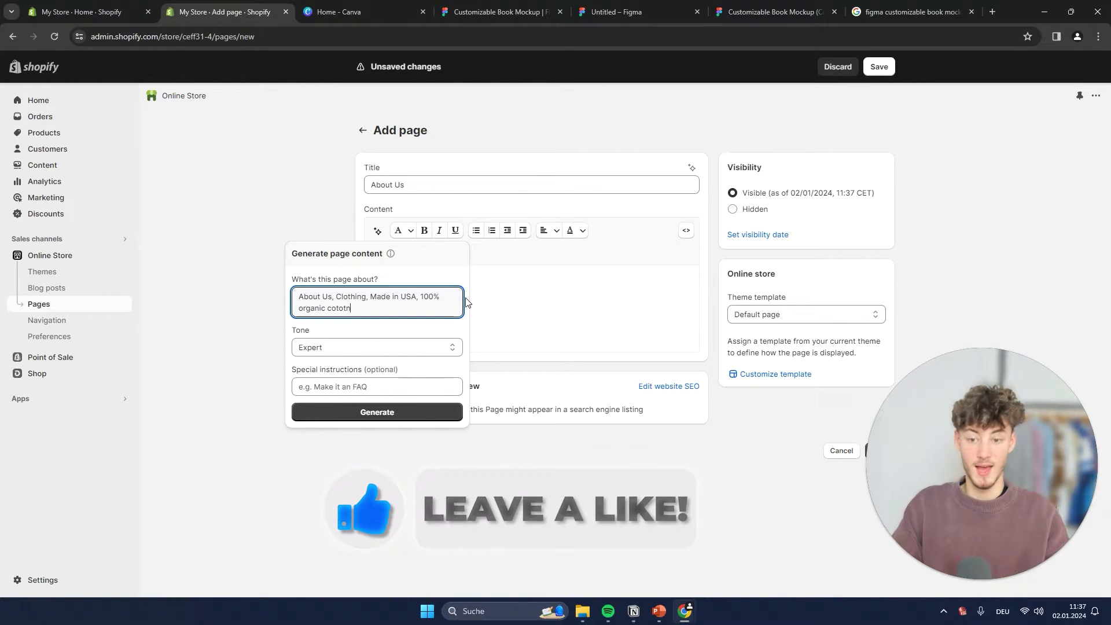
{"action": "key", "text": "BackSpace"}
{"action": "key", "text": "BackSpace"}
{"action": "key", "text": "BackSpace"}
{"action": "type", "text": "ton"}
{"action": "left_click", "coordinate": [382, 412]}
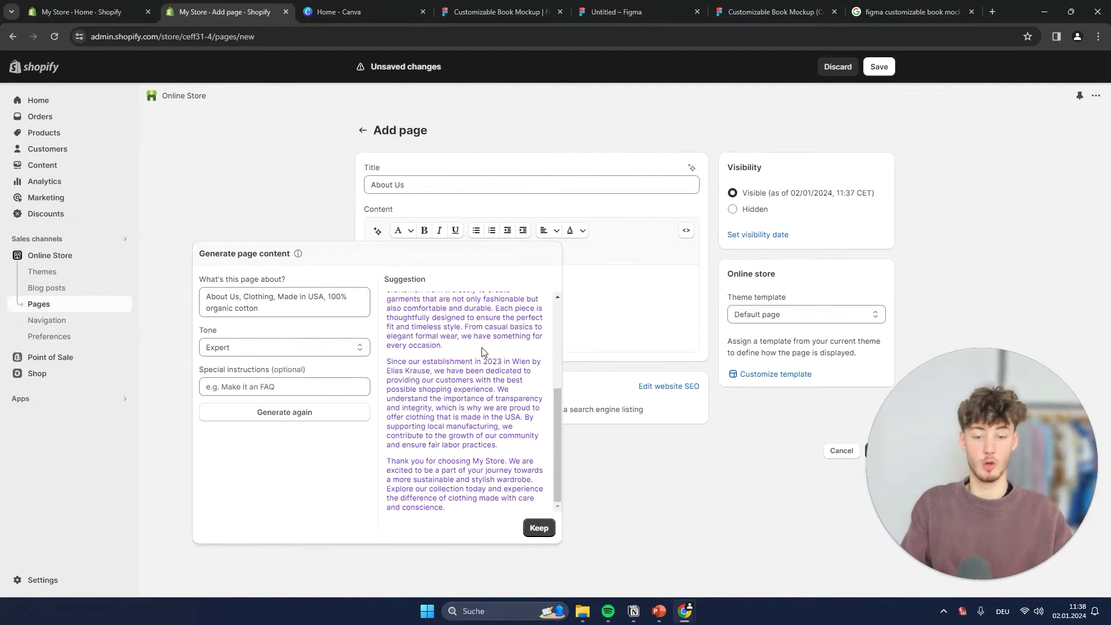
{"action": "scroll", "coordinate": [482, 349], "scroll_direction": "up", "scroll_amount": 5}
{"action": "scroll", "coordinate": [481, 349], "scroll_direction": "up", "scroll_amount": 3}
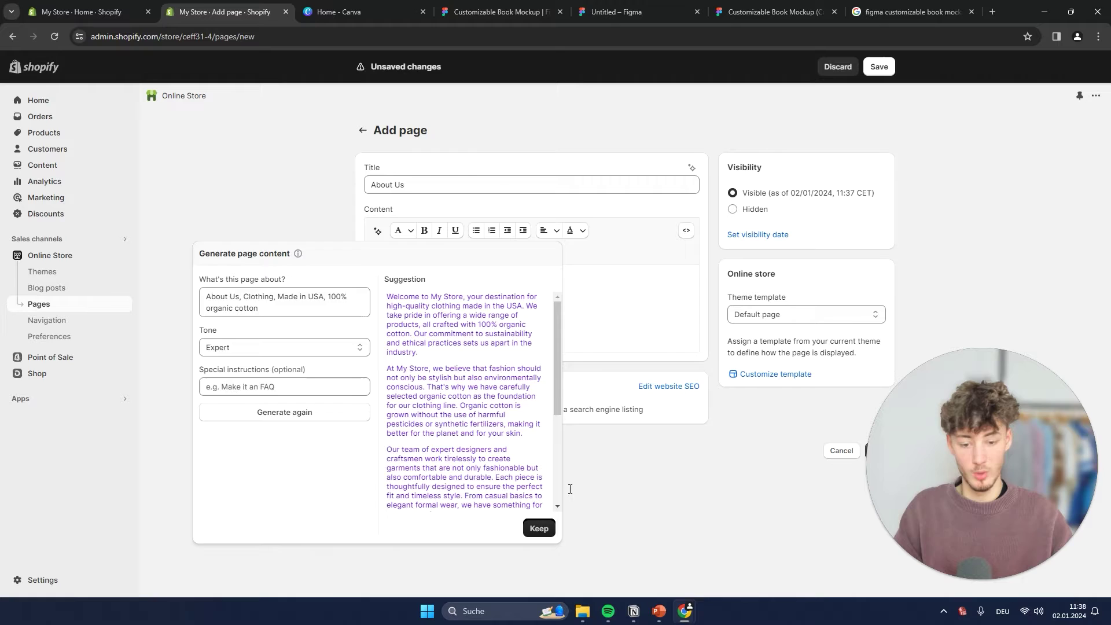
- Keep the generated text and add a blank line after the first paragraph
{"action": "left_click", "coordinate": [539, 527]}
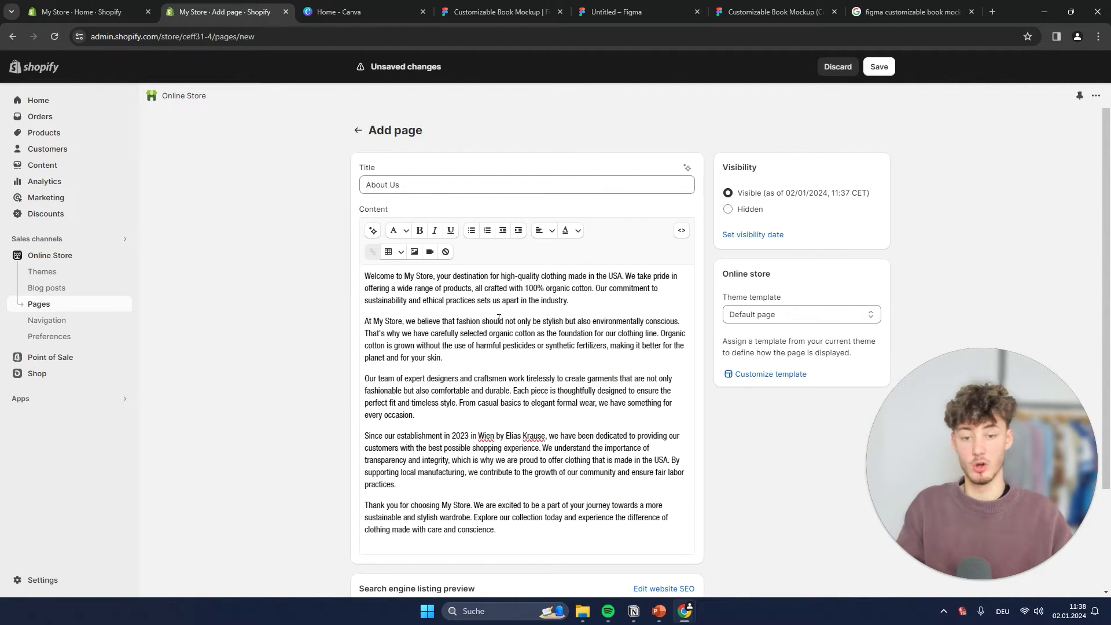
{"action": "left_click_drag", "start_coordinate": [595, 307], "coordinate": [364, 275]}
{"action": "left_click", "coordinate": [536, 321]}
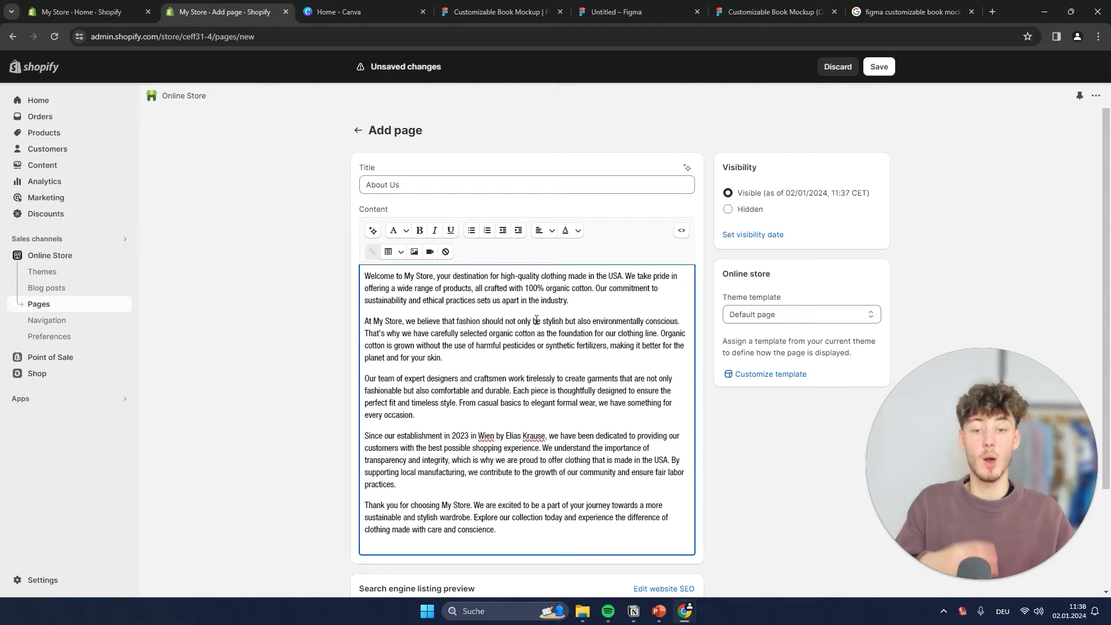
{"action": "scroll", "coordinate": [538, 317], "scroll_direction": "down", "scroll_amount": 1}
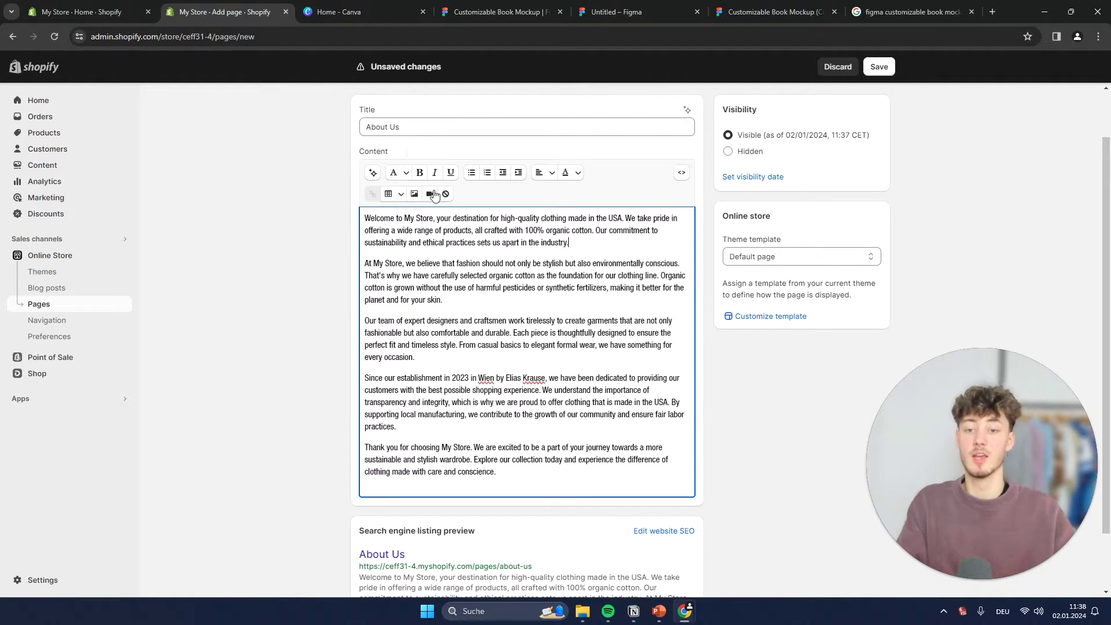
{"action": "key", "text": "Return"}
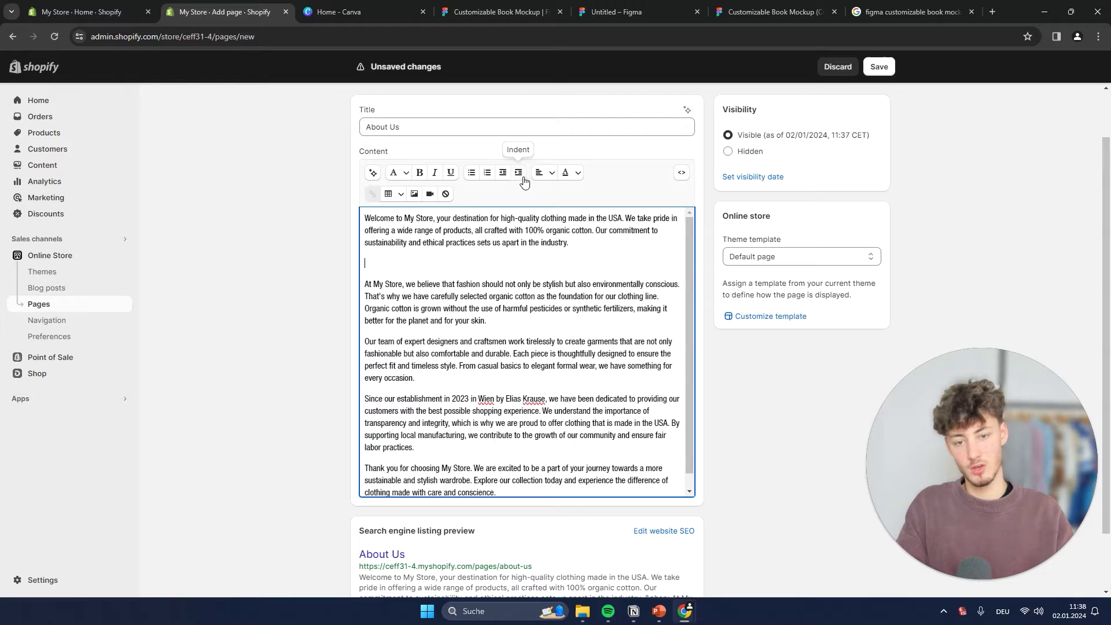
- Colour the first paragraph's text, from 'high-quality' to 'industry.', red
{"action": "left_click", "coordinate": [566, 172]}
{"action": "left_click_drag", "start_coordinate": [569, 242], "coordinate": [572, 192]}
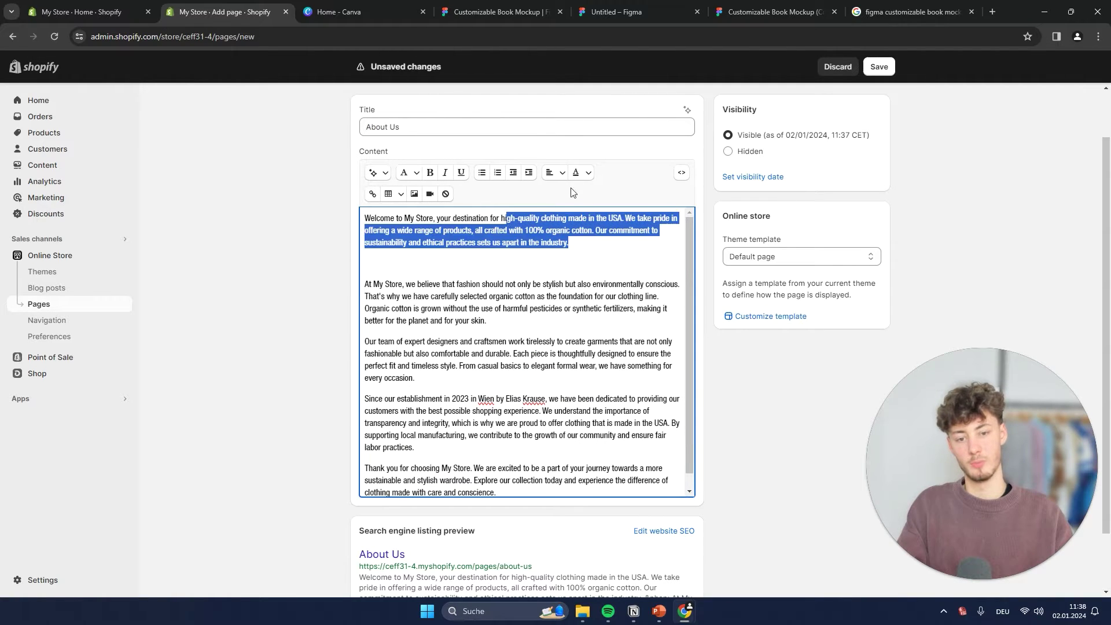
{"action": "left_click", "coordinate": [577, 172]}
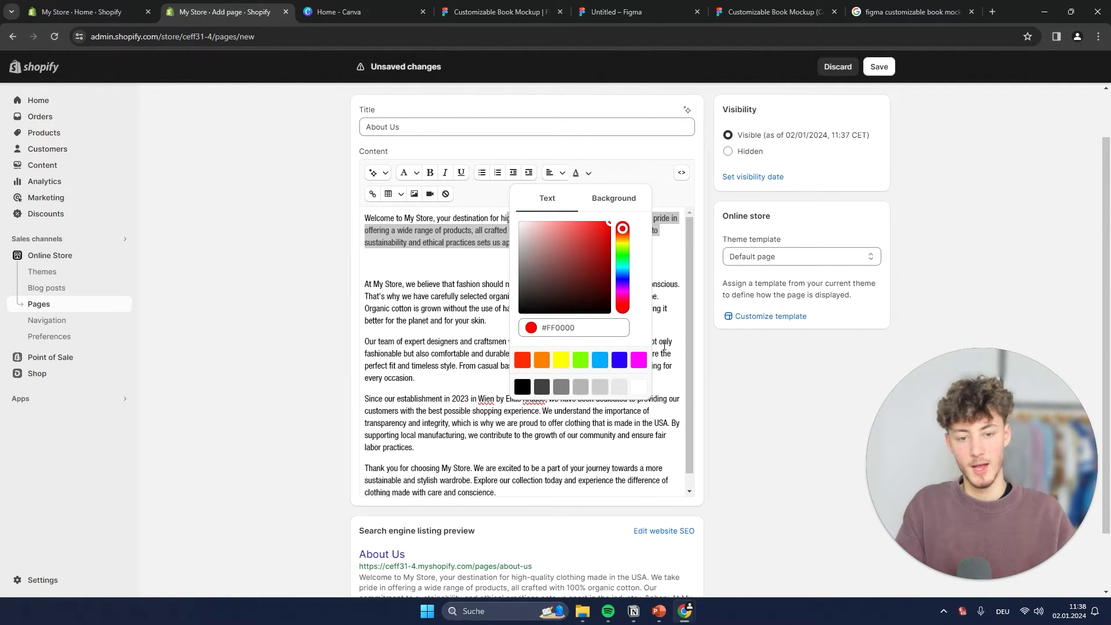
{"action": "left_click", "coordinate": [478, 272]}
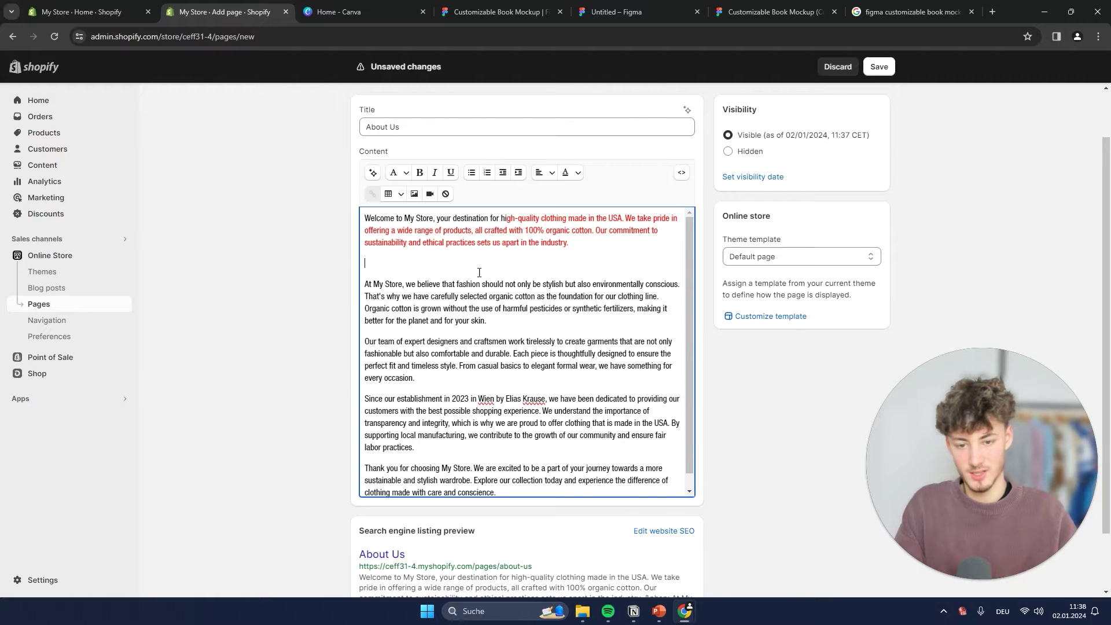
{"action": "left_click_drag", "start_coordinate": [585, 252], "coordinate": [501, 219]}
{"action": "left_click", "coordinate": [594, 295]}
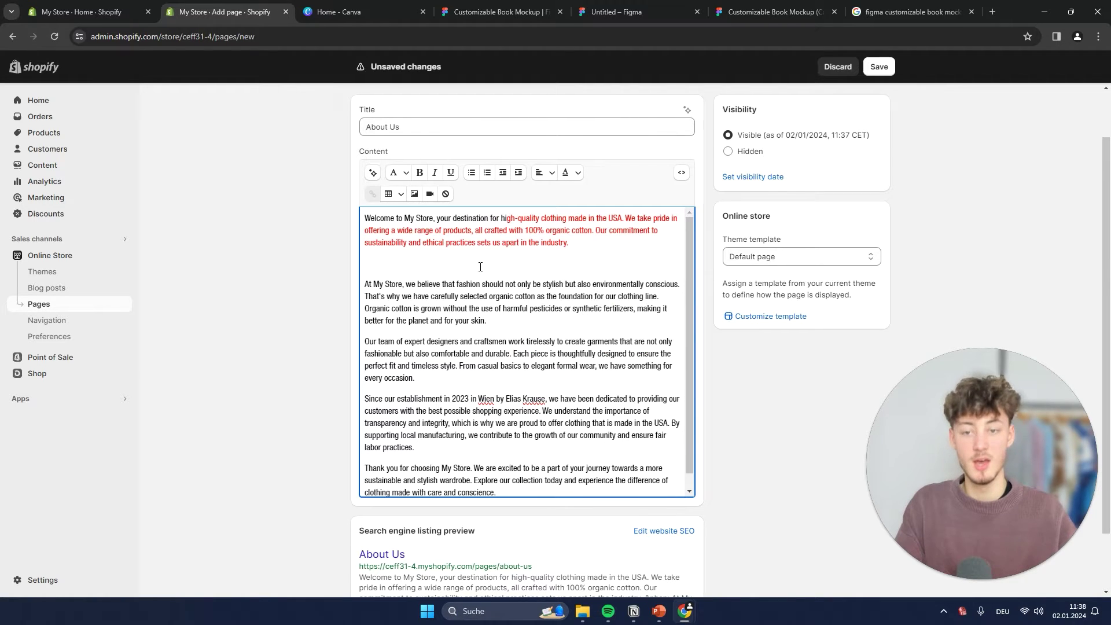
{"action": "scroll", "coordinate": [469, 266], "scroll_direction": "down", "scroll_amount": 1}
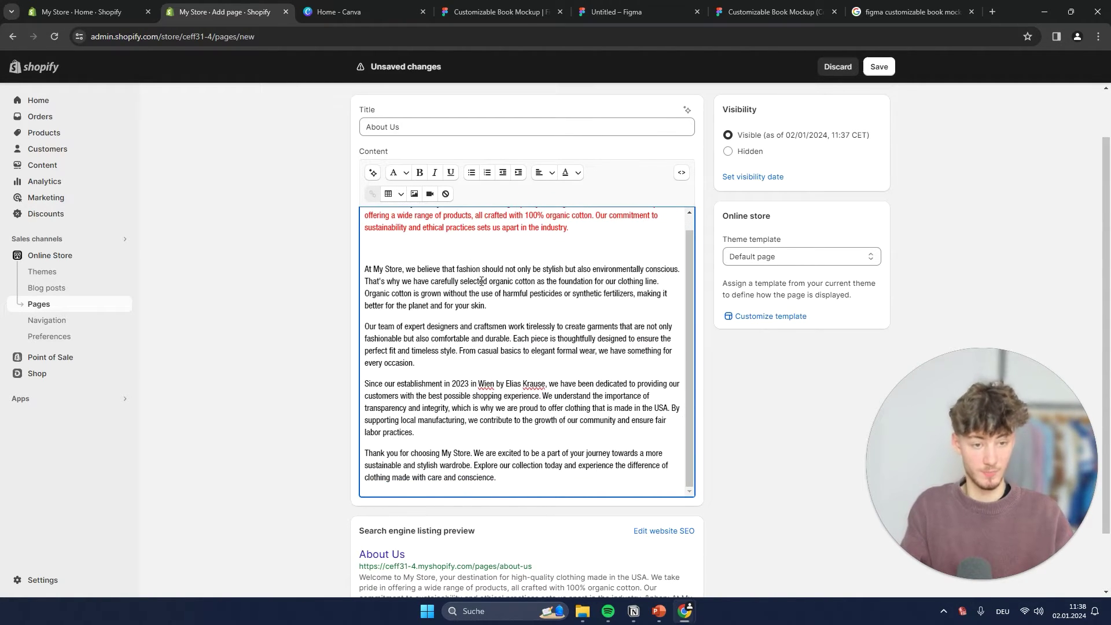
- Save the About Us page, preview it on the storefront, then close the storefront tab
{"action": "left_click", "coordinate": [878, 67]}
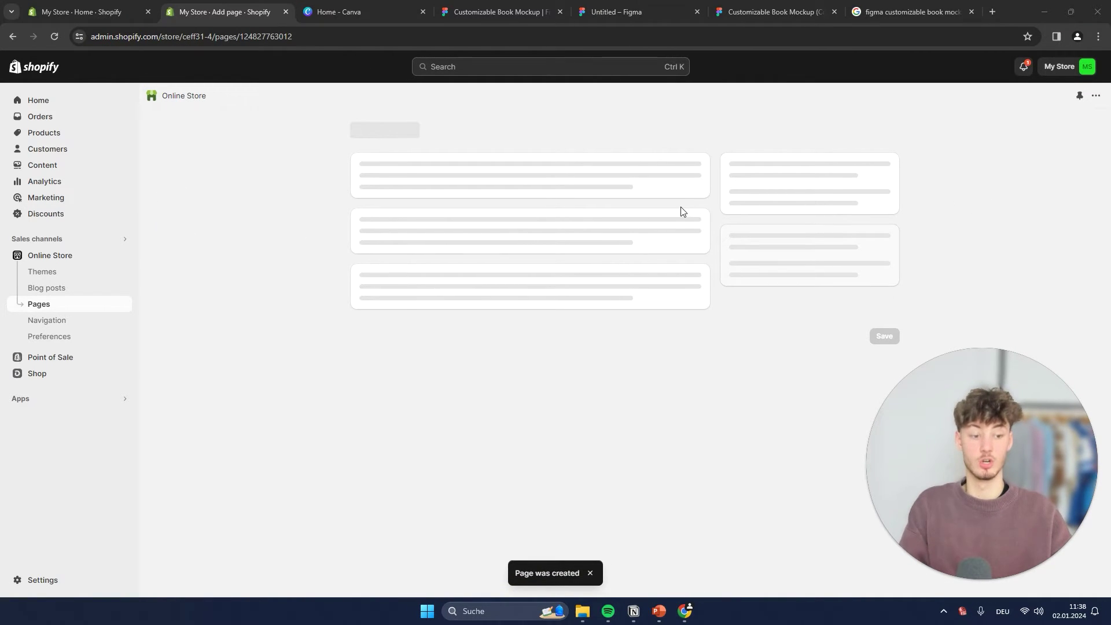
{"action": "left_click", "coordinate": [123, 256]}
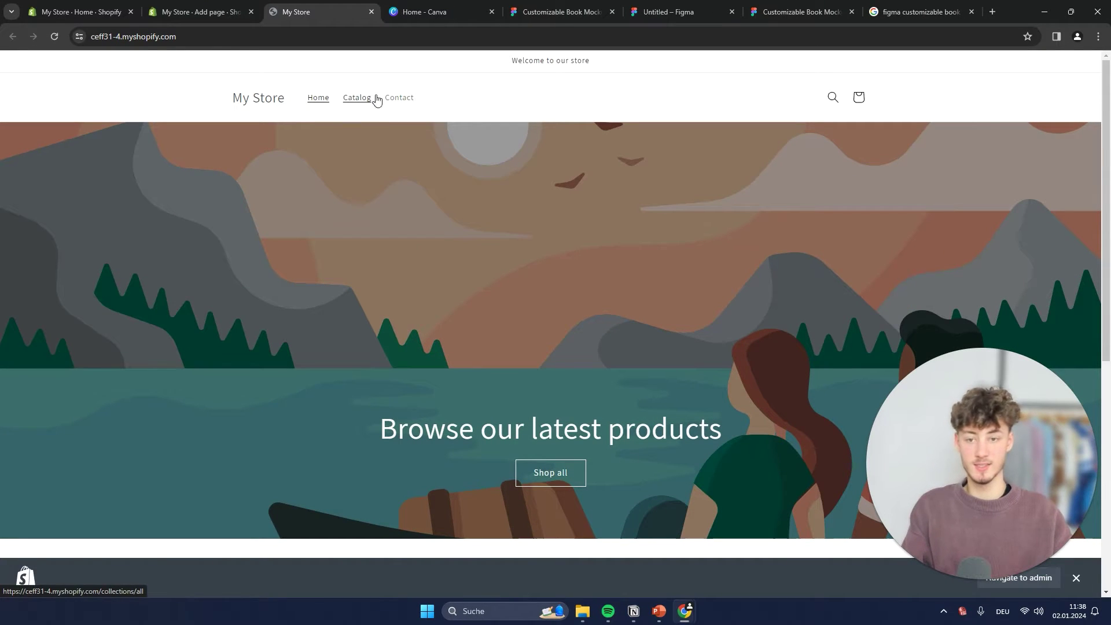
{"action": "scroll", "coordinate": [459, 355], "scroll_direction": "down", "scroll_amount": 5}
{"action": "scroll", "coordinate": [522, 128], "scroll_direction": "up", "scroll_amount": 3}
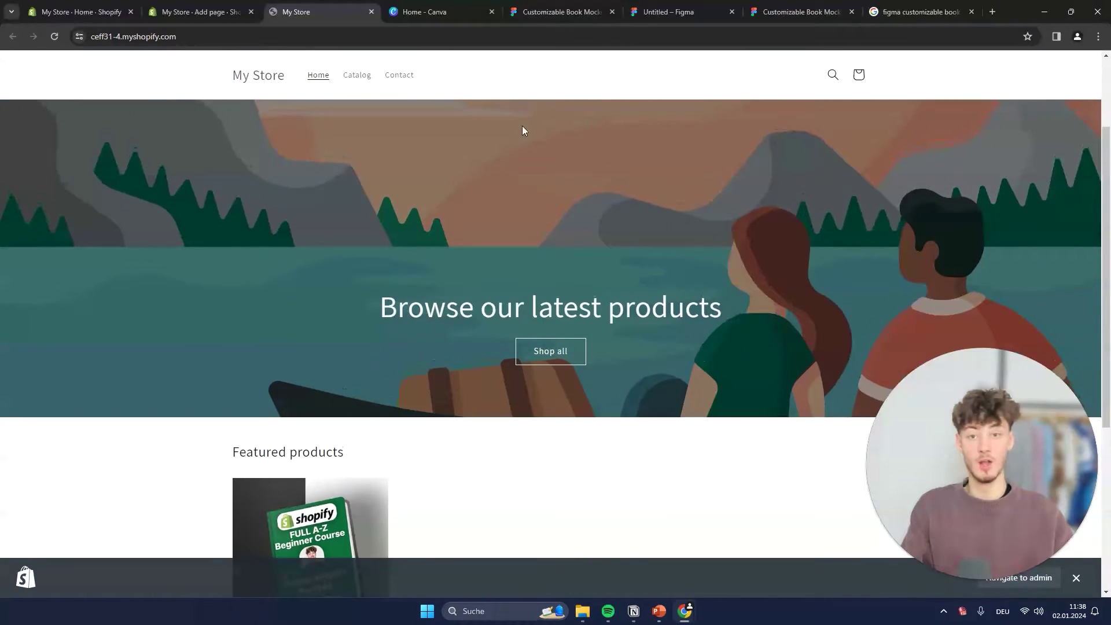
{"action": "scroll", "coordinate": [489, 97], "scroll_direction": "up", "scroll_amount": 2}
{"action": "scroll", "coordinate": [564, 347], "scroll_direction": "down", "scroll_amount": 3}
{"action": "scroll", "coordinate": [640, 527], "scroll_direction": "down", "scroll_amount": 2}
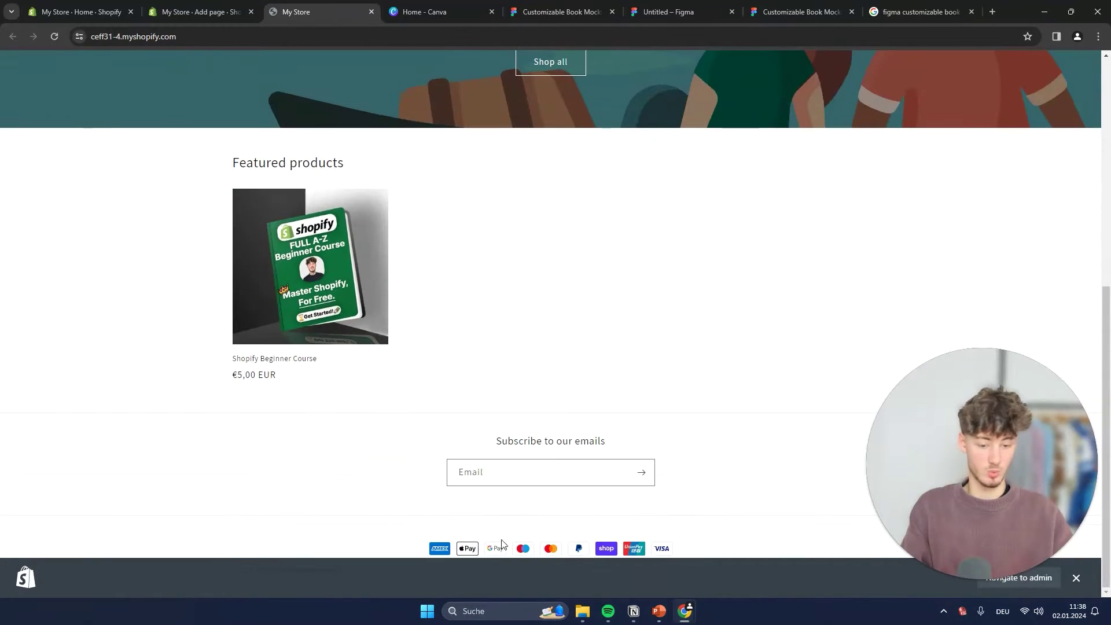
{"action": "left_click", "coordinate": [200, 11]}
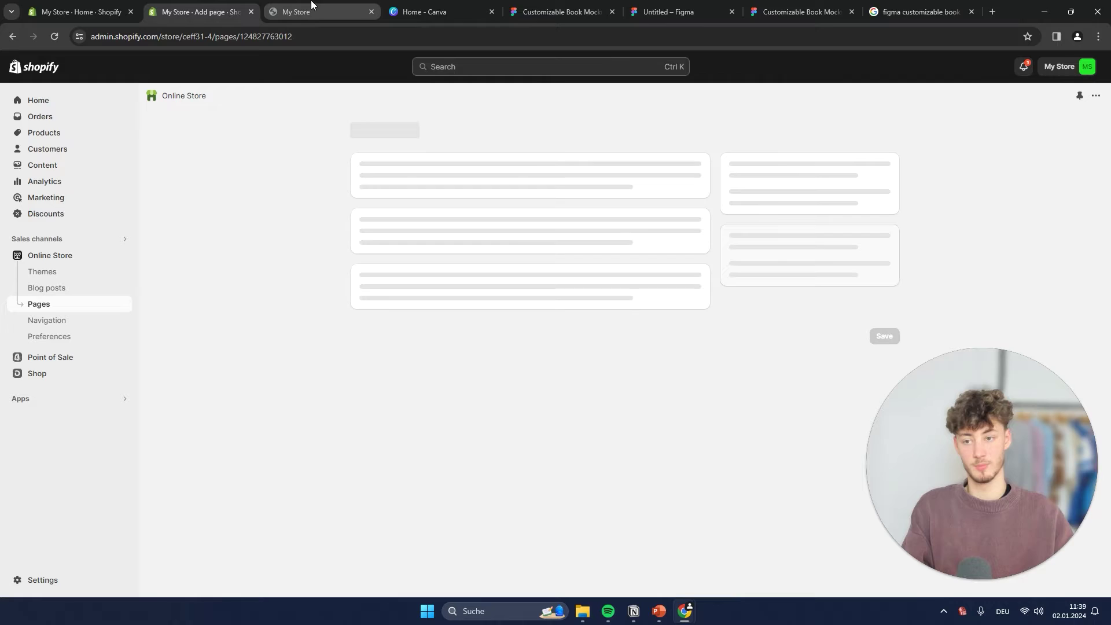
{"action": "middle_click", "coordinate": [310, 12]}
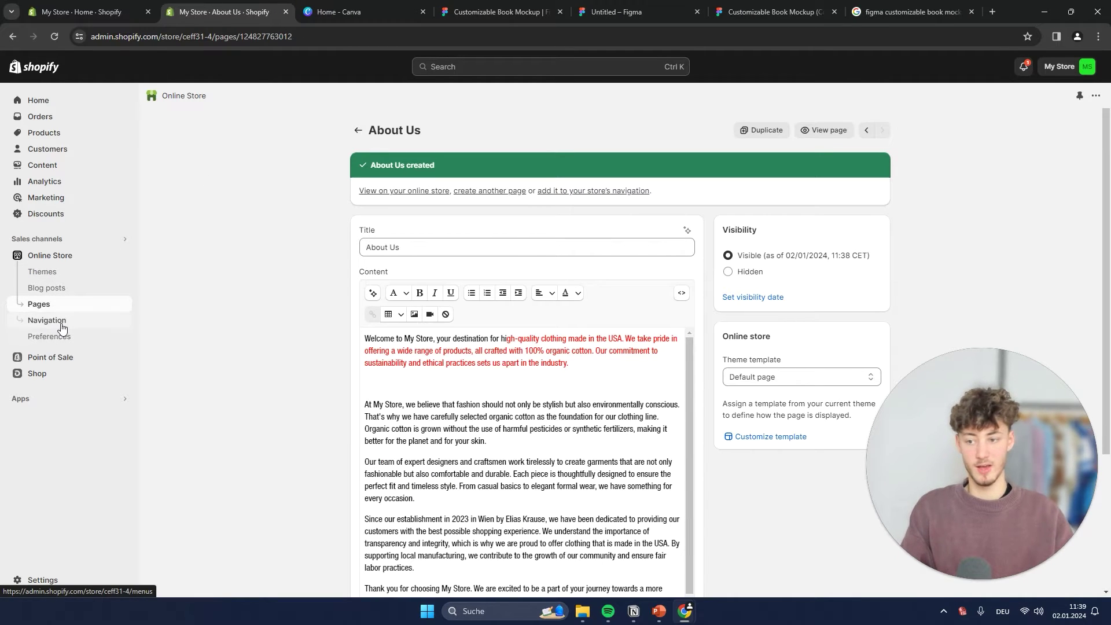
- Open the Footer menu and Main menu from Navigation in separate tabs, showing the Footer menu
{"action": "left_click", "coordinate": [62, 326]}
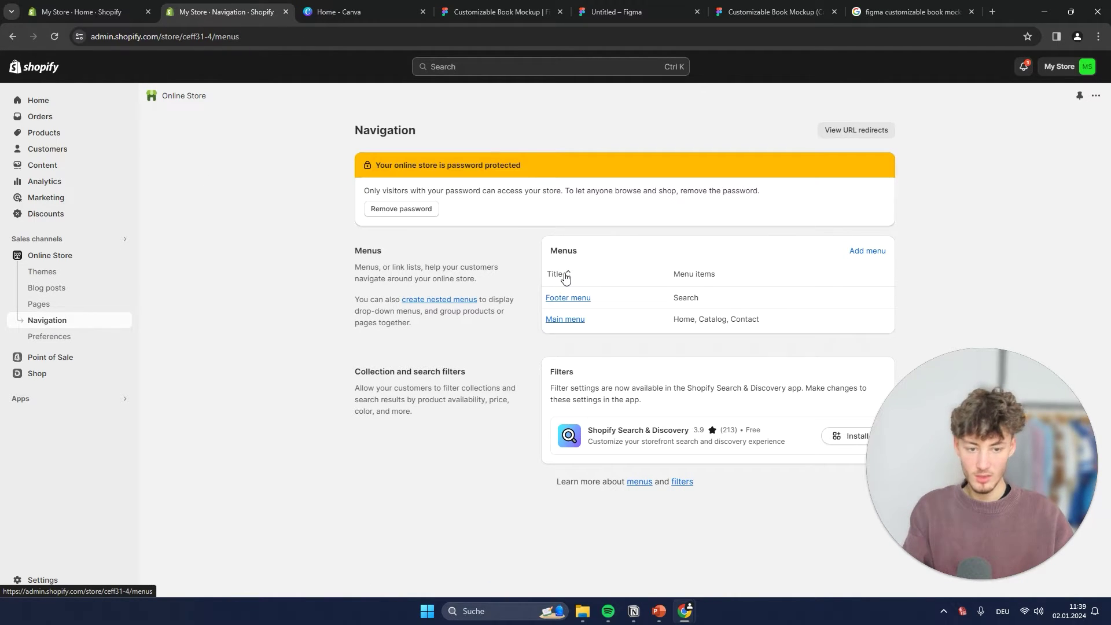
{"action": "right_click", "coordinate": [568, 302]}
{"action": "left_click", "coordinate": [599, 307]}
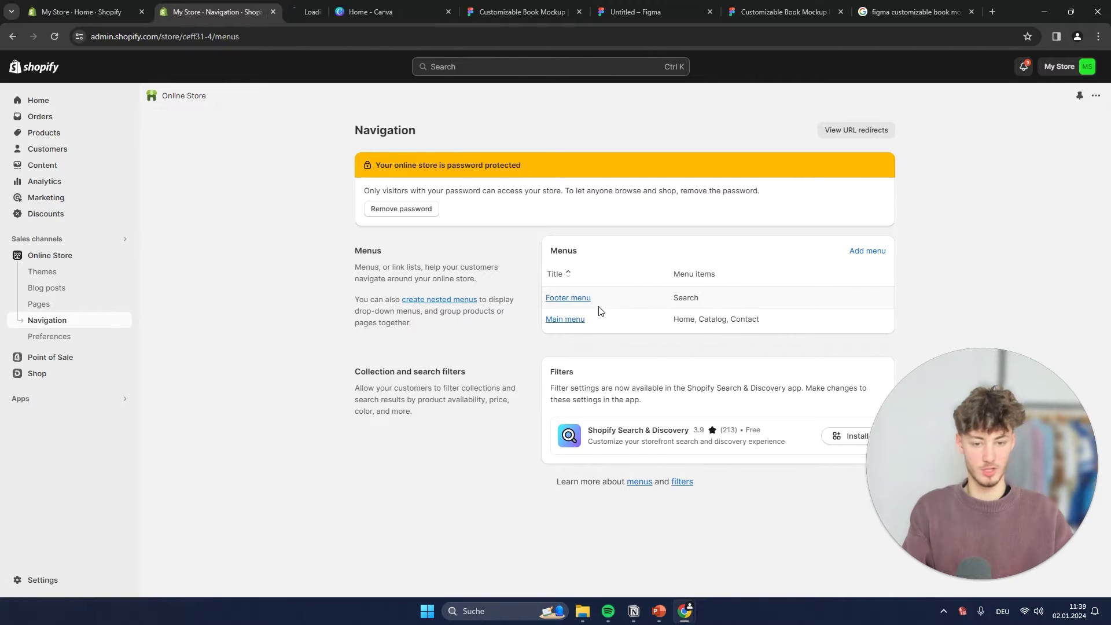
{"action": "right_click", "coordinate": [573, 319]}
{"action": "left_click", "coordinate": [601, 328]}
{"action": "key", "text": "ctrl+Tab"}
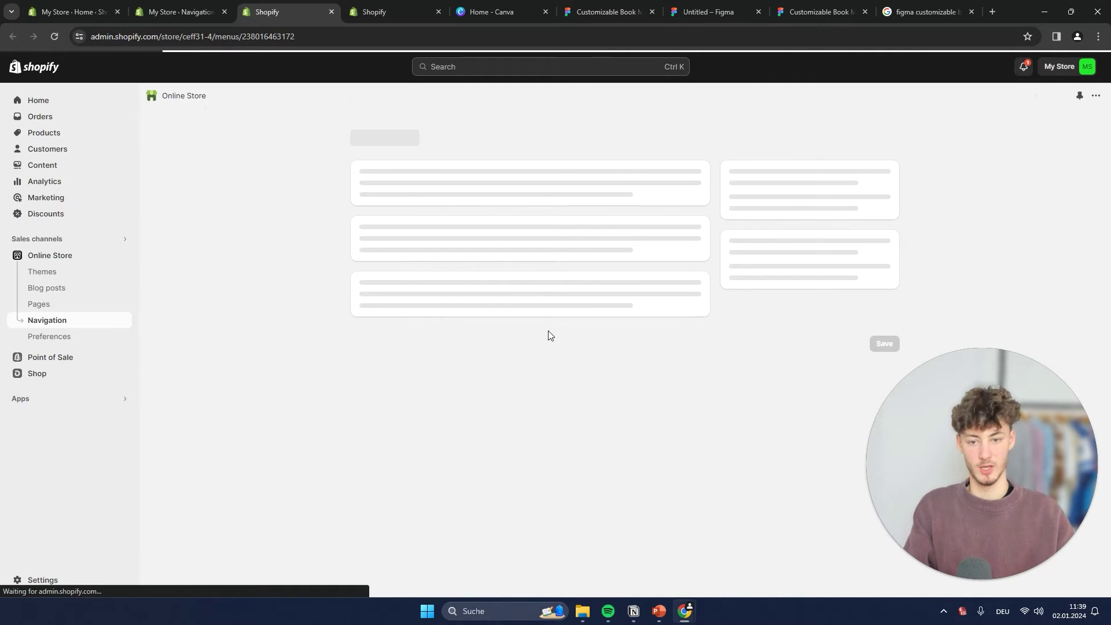
- Add an About Us item linked to Pages > About Us to the Footer menu and save it
{"action": "left_click", "coordinate": [416, 308]}
{"action": "type", "text": "About Us"}
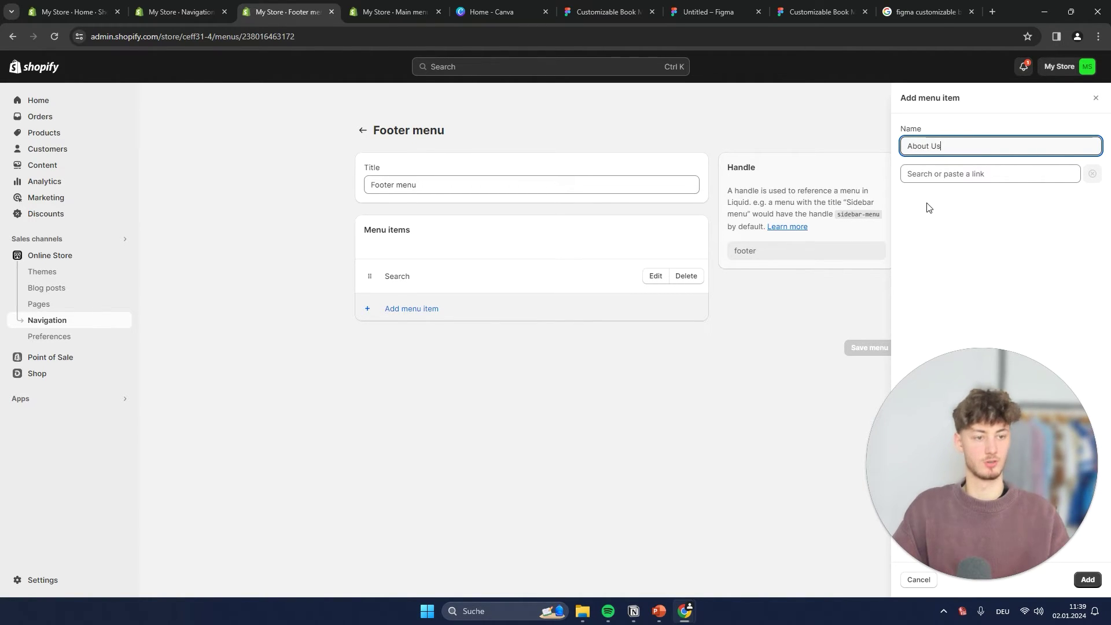
{"action": "left_click", "coordinate": [926, 174]}
{"action": "left_click", "coordinate": [927, 175]}
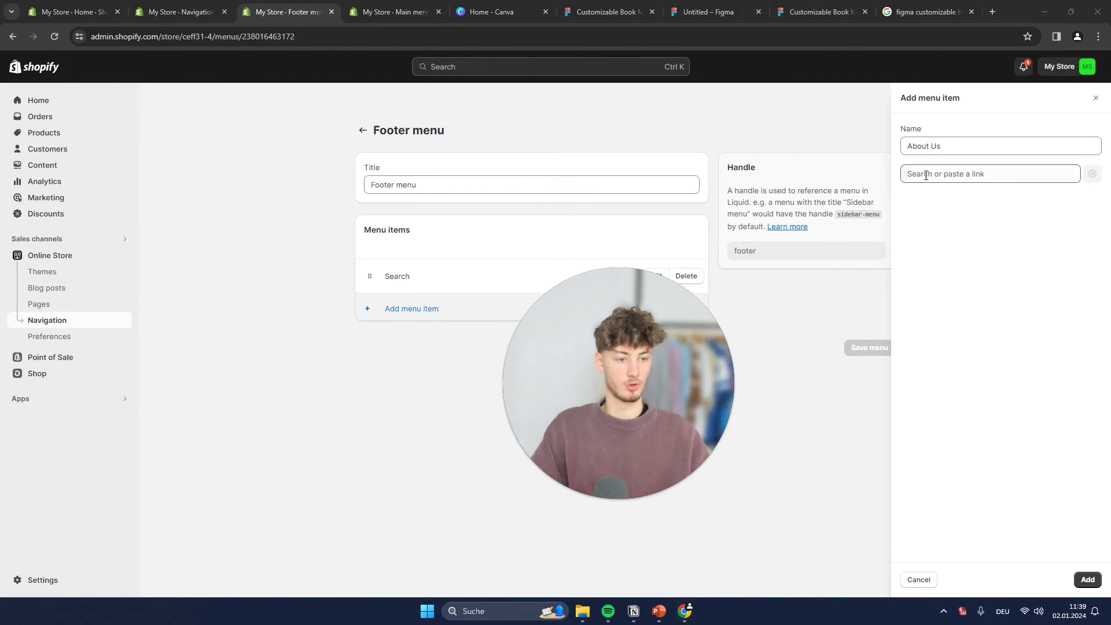
{"action": "left_click", "coordinate": [925, 174]}
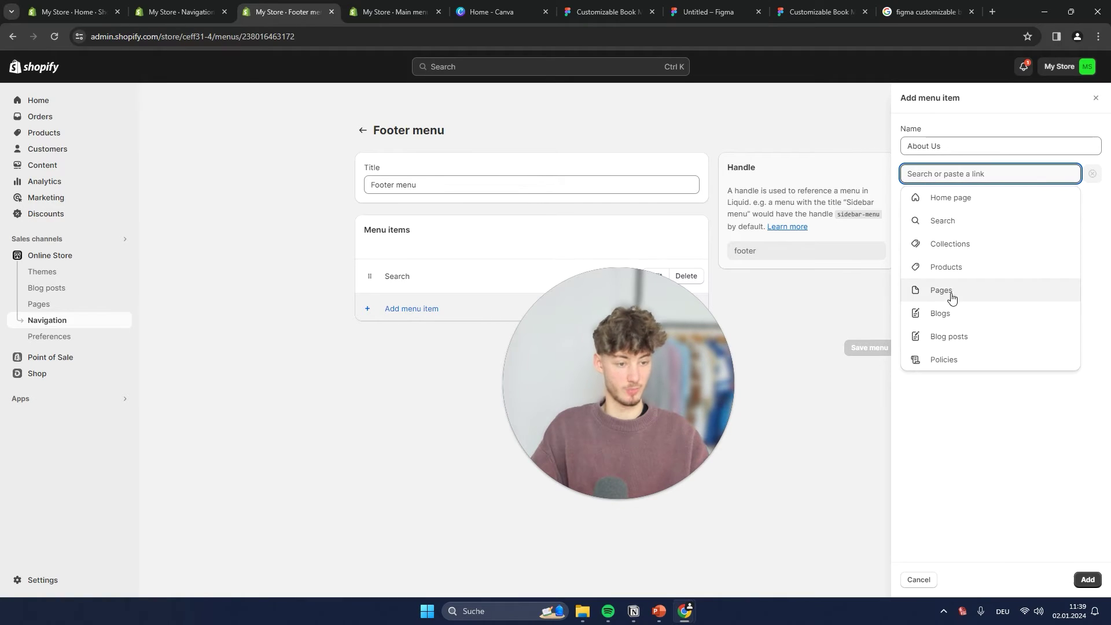
{"action": "left_click", "coordinate": [947, 298]}
{"action": "left_click", "coordinate": [928, 222]}
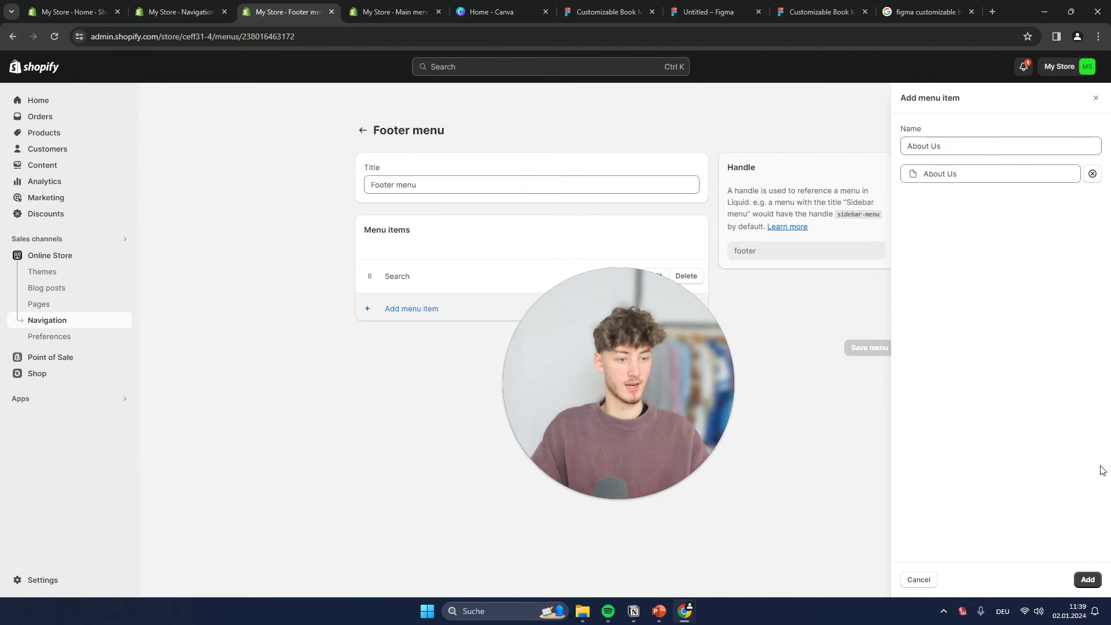
{"action": "left_click", "coordinate": [1088, 581]}
{"action": "left_click", "coordinate": [878, 66]}
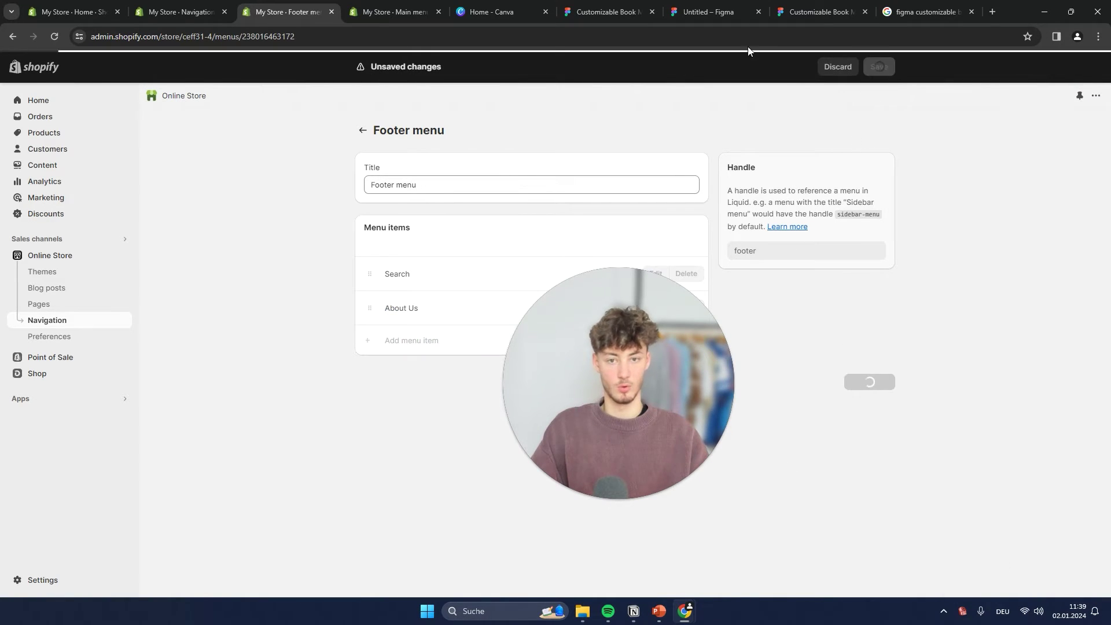
{"action": "left_click", "coordinate": [372, 4]}
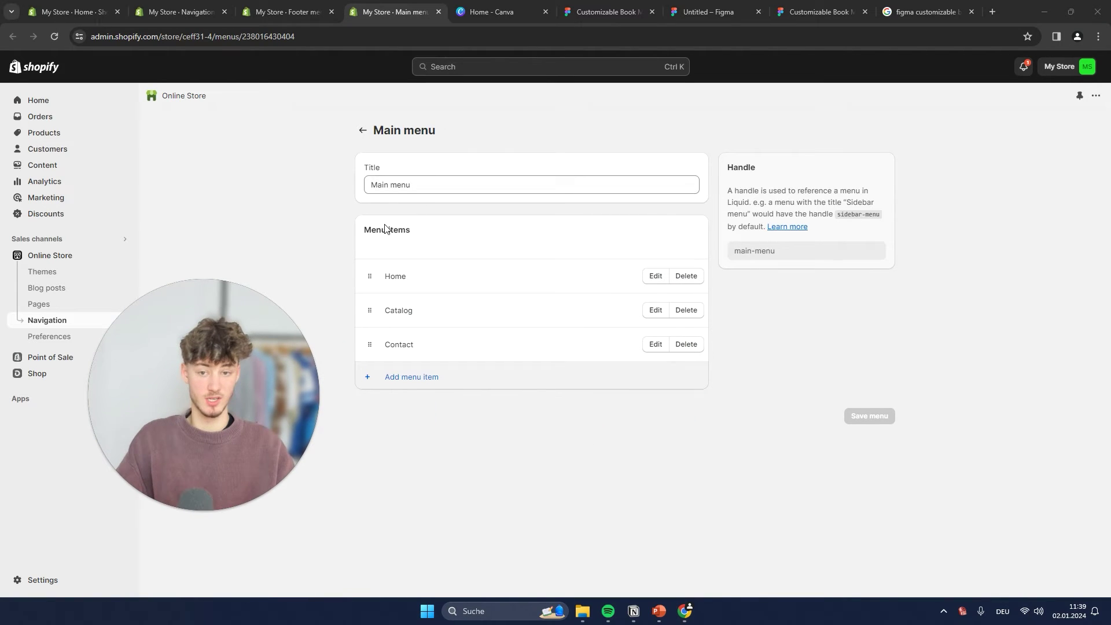
- Append an About Us item, linked to the About Us page, after Contact and save the Main menu
{"action": "left_click", "coordinate": [489, 367]}
{"action": "left_click", "coordinate": [962, 145]}
{"action": "type", "text": "Avout"}
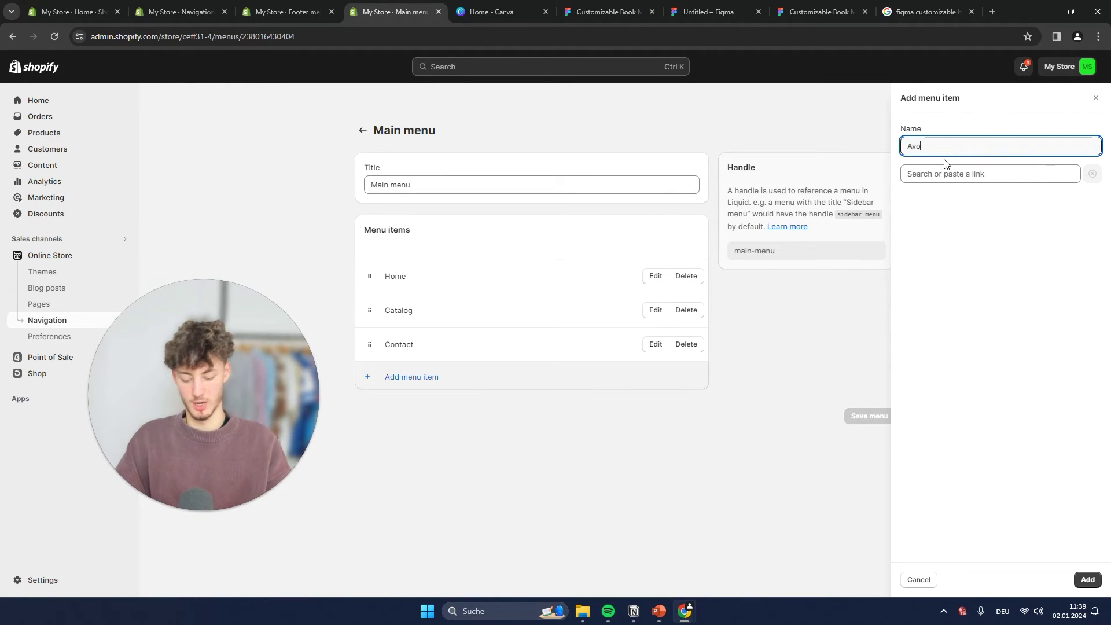
{"action": "key", "text": "BackSpace"}
{"action": "key", "text": "BackSpace"}
{"action": "key", "text": "BackSpace"}
{"action": "key", "text": "BackSpace"}
{"action": "type", "text": "bo"}
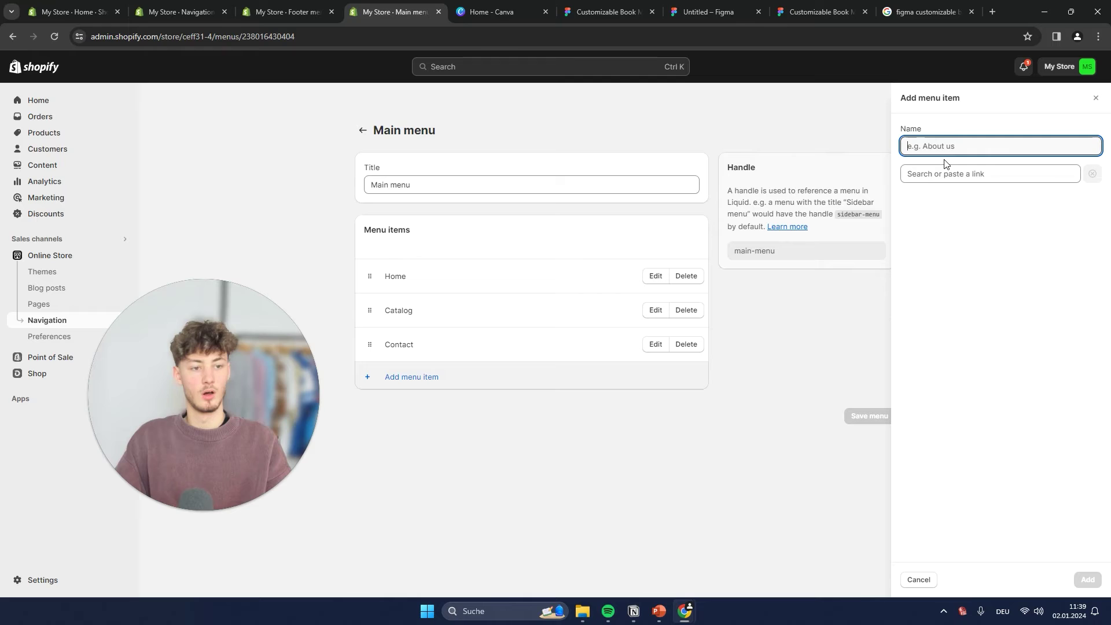
{"action": "type", "text": "ut Us"}
{"action": "left_click", "coordinate": [981, 173]}
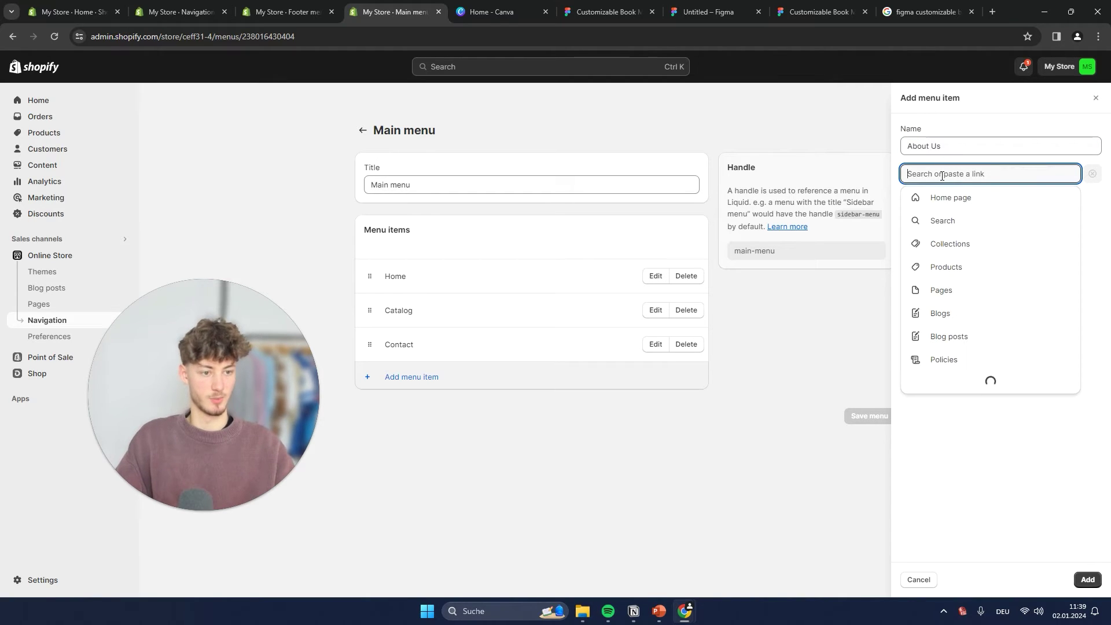
{"action": "left_click", "coordinate": [941, 290]}
{"action": "left_click", "coordinate": [942, 221]}
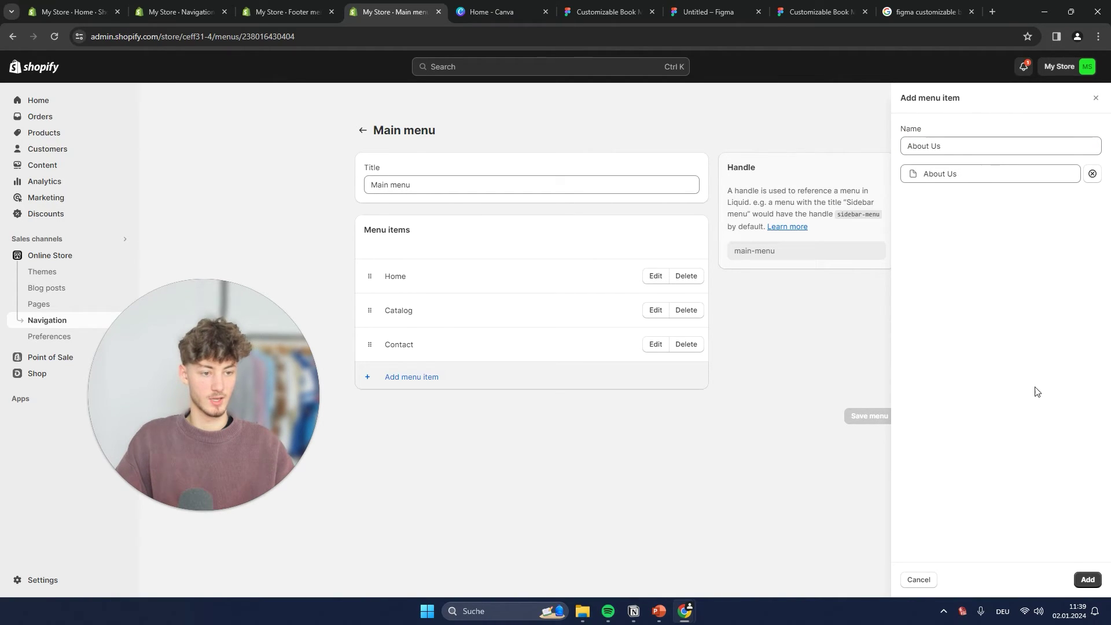
{"action": "left_click", "coordinate": [1087, 580]}
{"action": "left_click", "coordinate": [876, 67]}
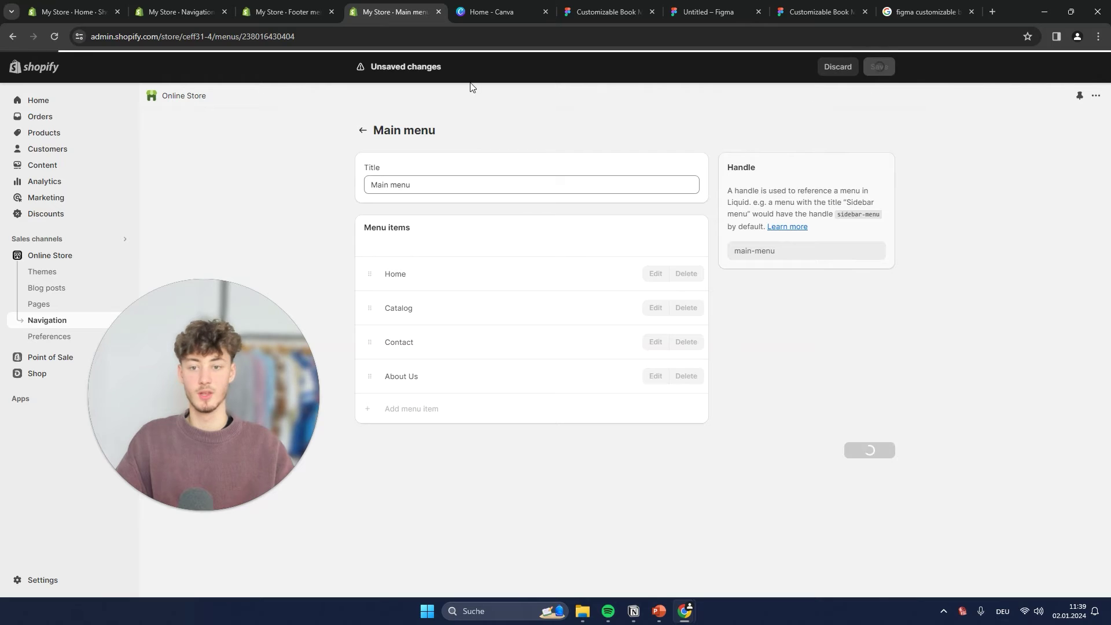
{"action": "mouse_move", "coordinate": [50, 256]}
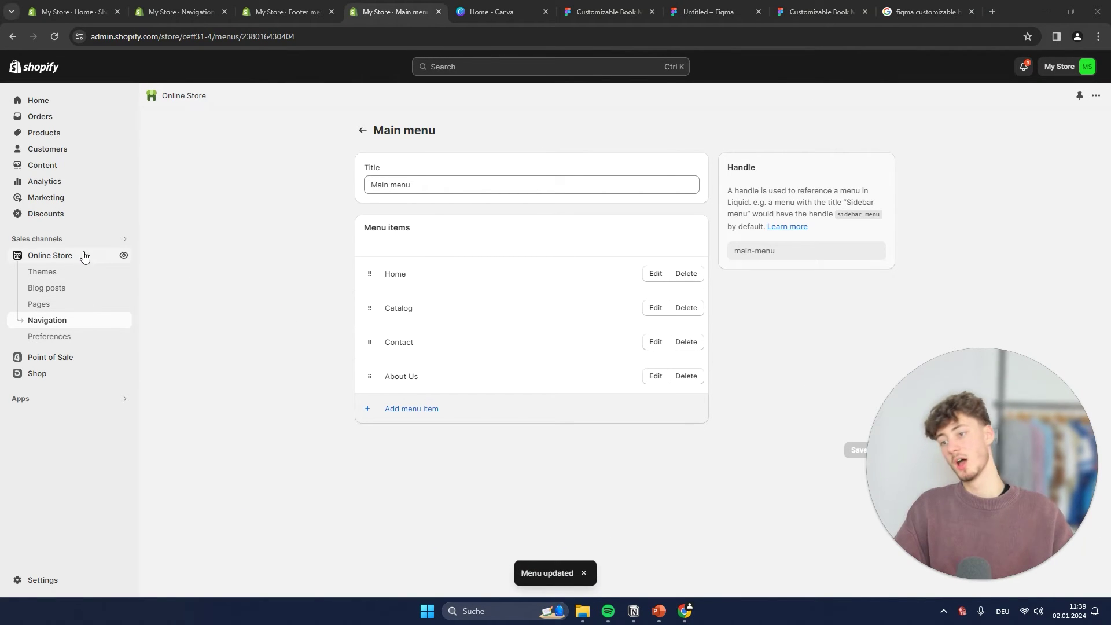
{"action": "left_click", "coordinate": [123, 255]}
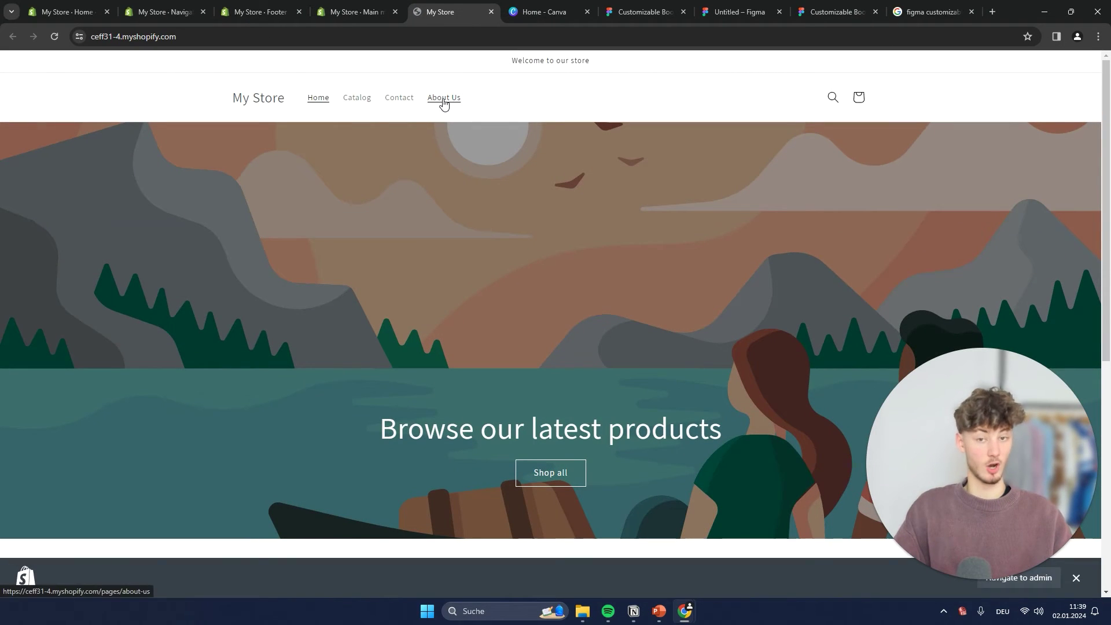
{"action": "left_click", "coordinate": [444, 99]}
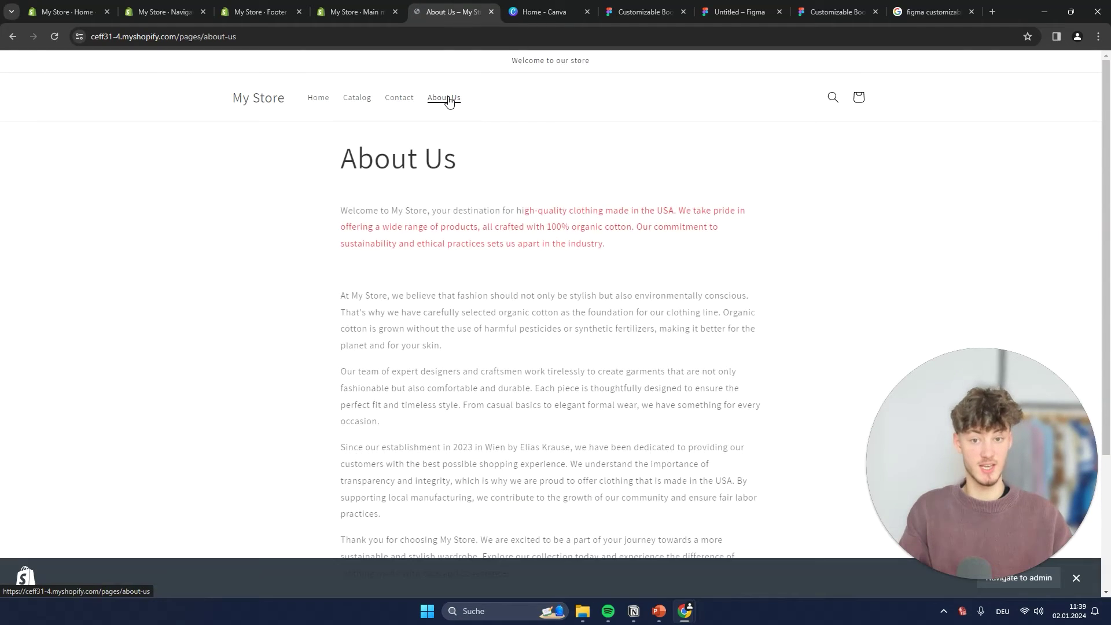
{"action": "left_click", "coordinate": [317, 98]}
{"action": "scroll", "coordinate": [521, 304], "scroll_direction": "down", "scroll_amount": 10}
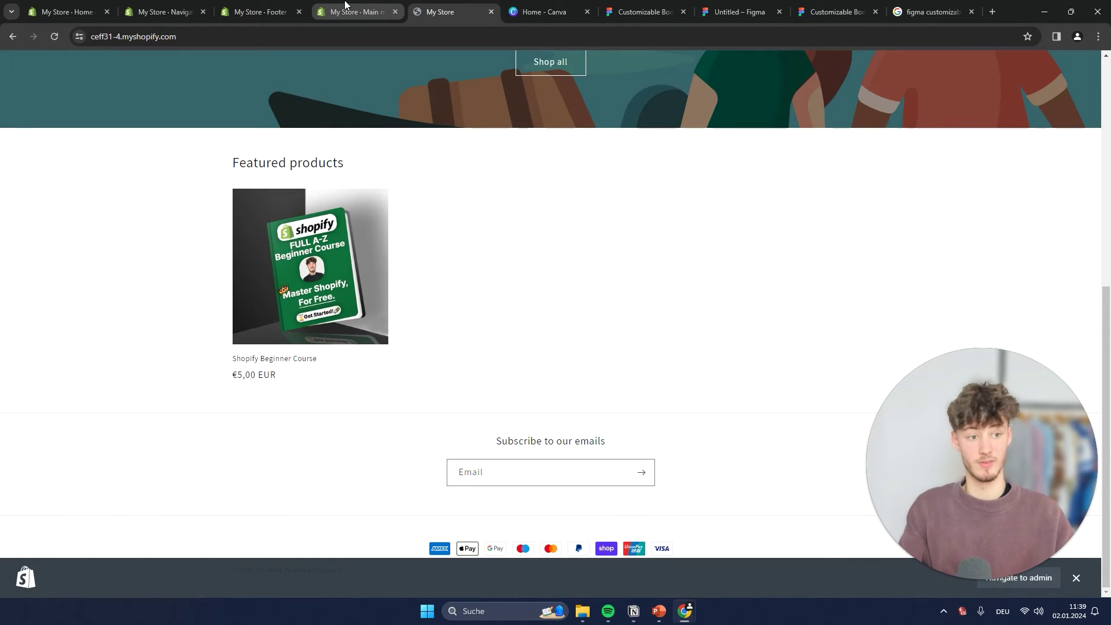
{"action": "key", "text": "ctrl+w"}
- Add a Quick links menu block to the Dawn theme's footer and save the theme
{"action": "left_click", "coordinate": [70, 257]}
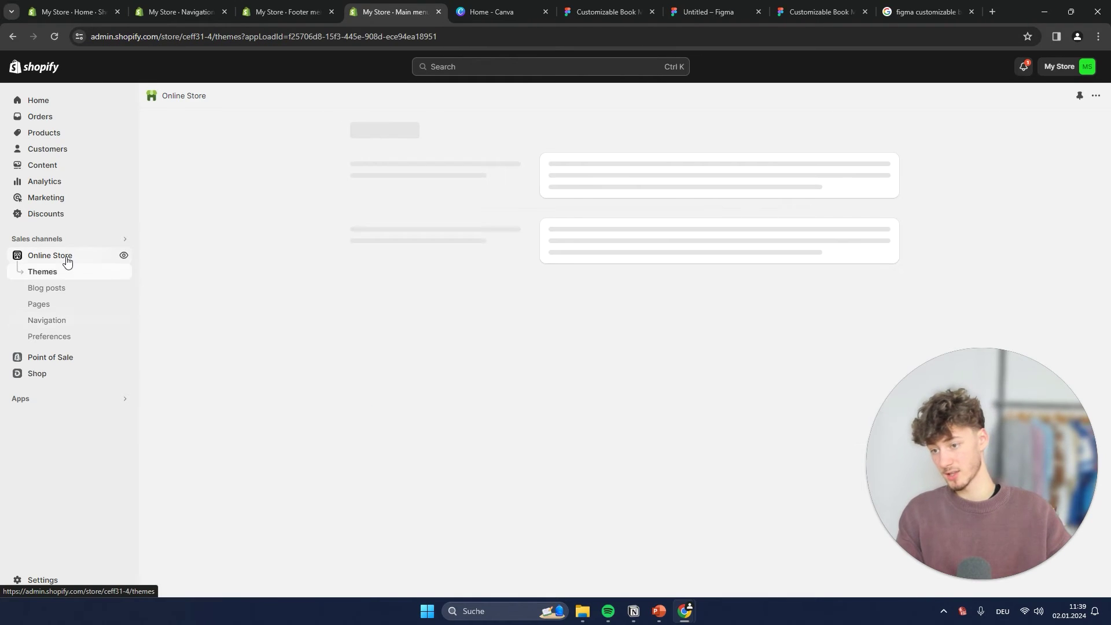
{"action": "left_click", "coordinate": [815, 353]}
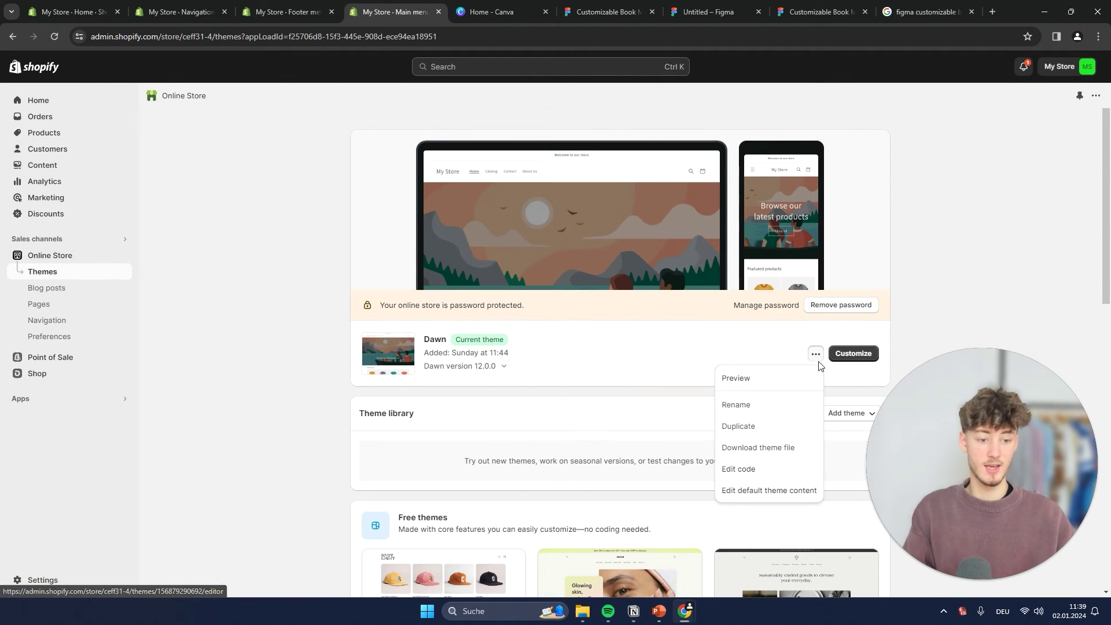
{"action": "left_click", "coordinate": [871, 350]}
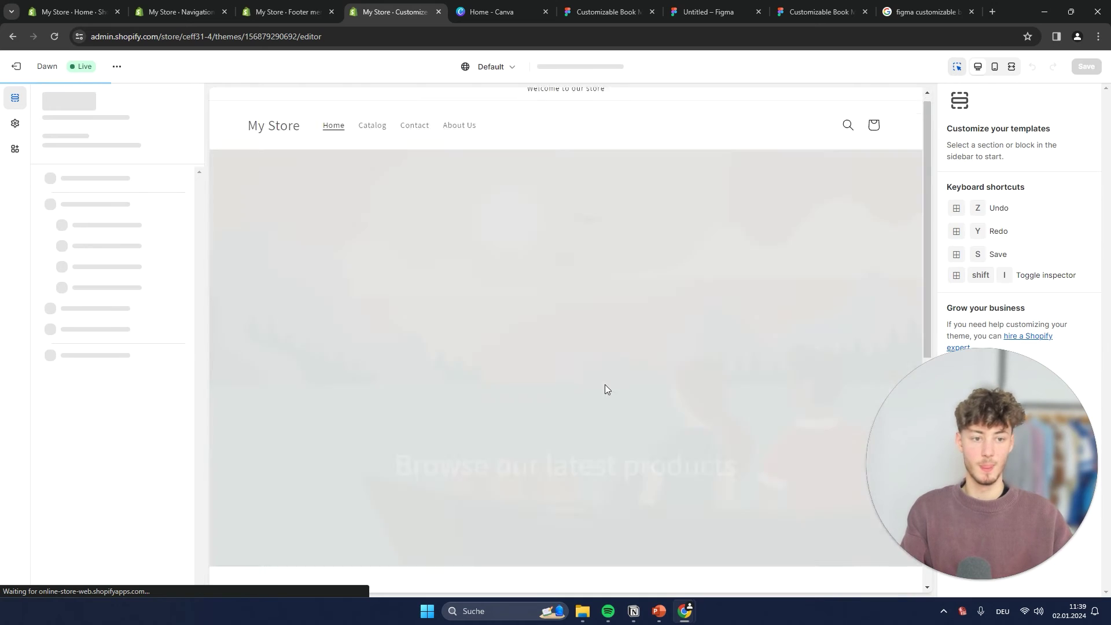
{"action": "scroll", "coordinate": [605, 385], "scroll_direction": "down", "scroll_amount": 5}
{"action": "left_click", "coordinate": [762, 530]}
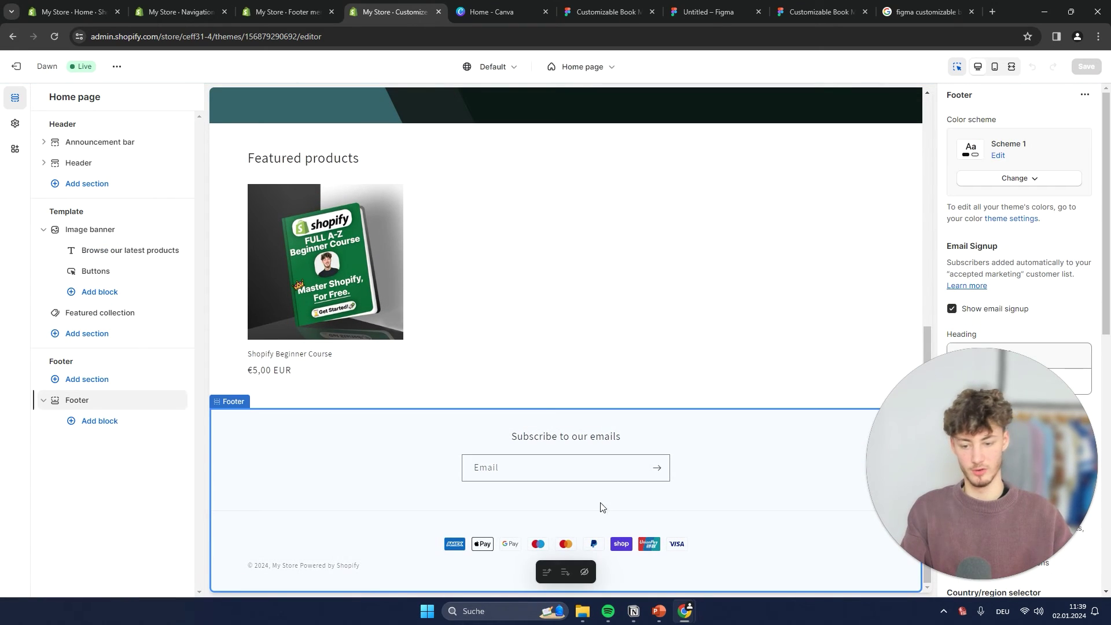
{"action": "left_click", "coordinate": [79, 427]}
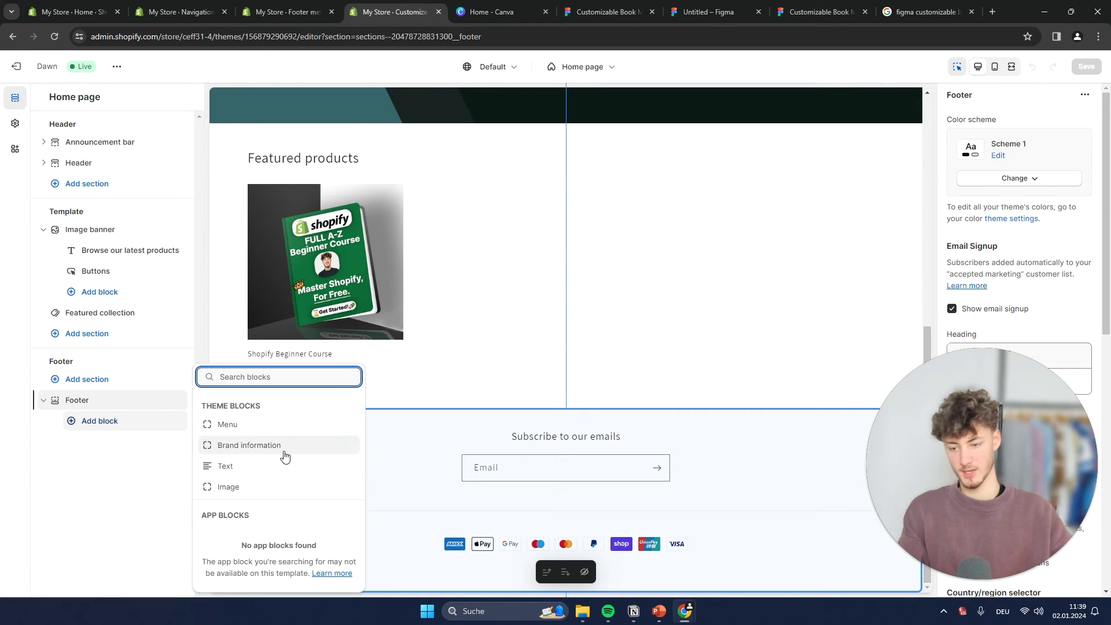
{"action": "left_click", "coordinate": [228, 424]}
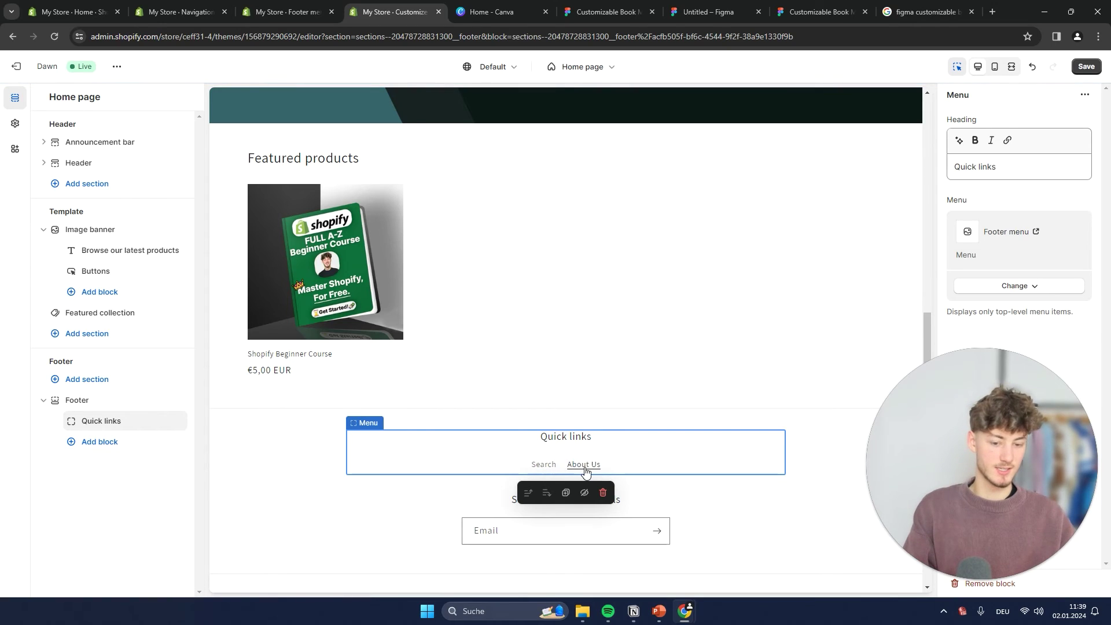
{"action": "left_click", "coordinate": [1085, 67]}
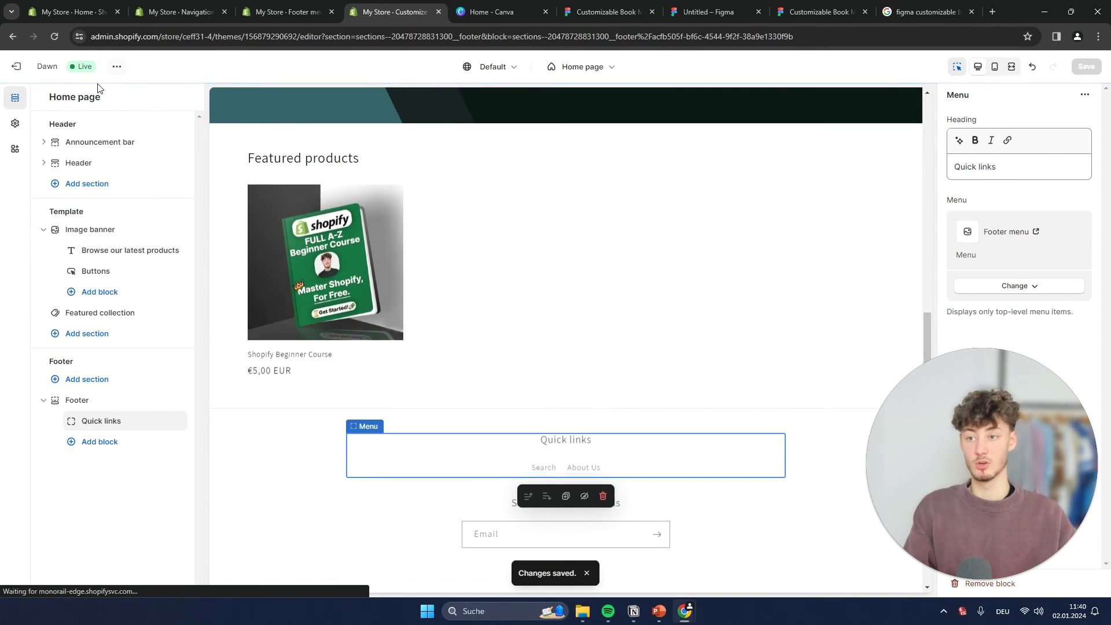
- Exit the theme editor back toward the Online Store themes page
{"action": "left_click", "coordinate": [16, 65]}
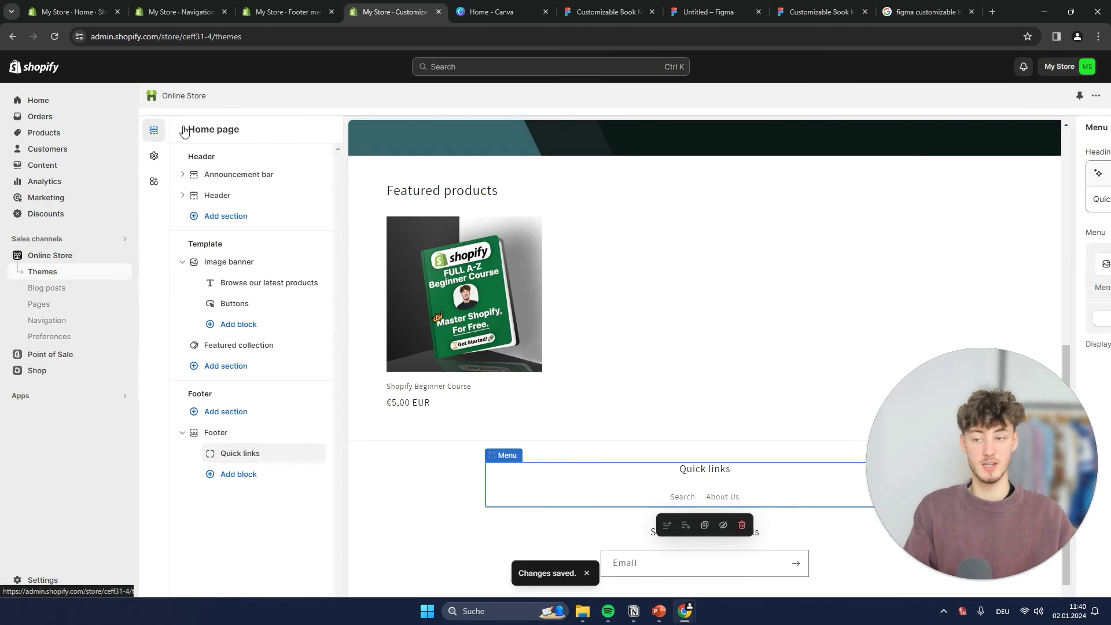